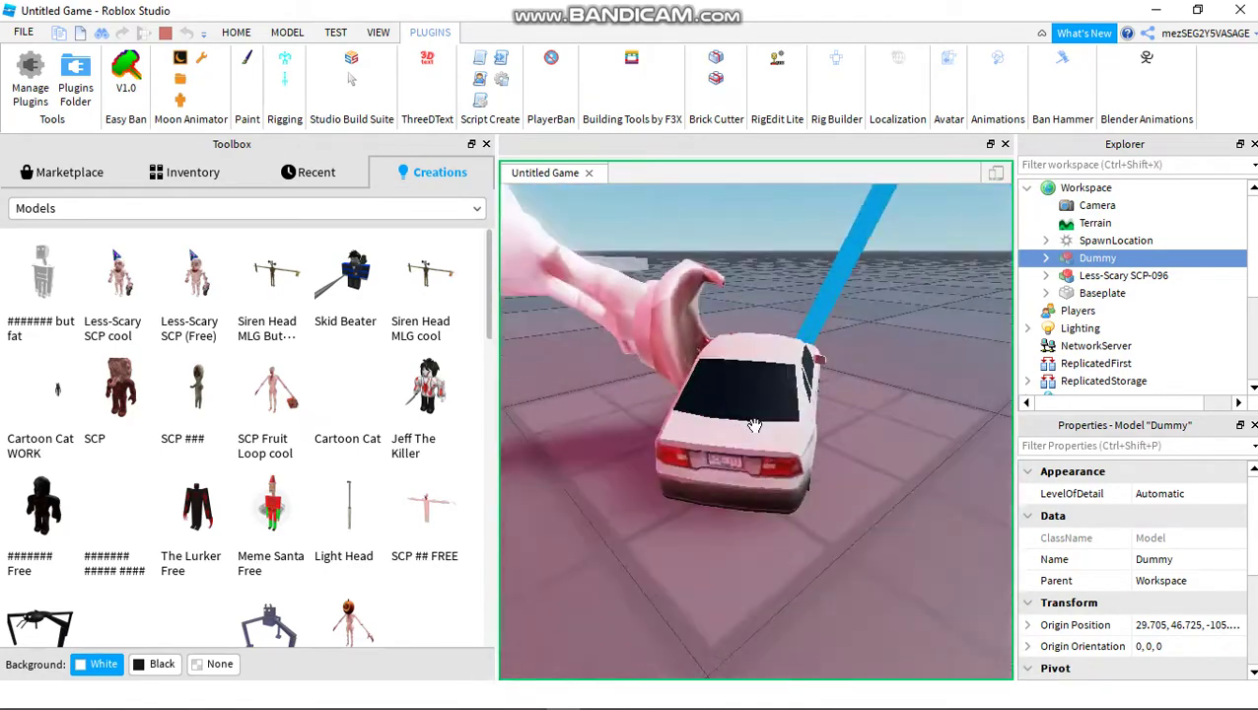
# Set the Dummy down on the baseplate near the Less-Scary SCP-096, at about X 15.4, Y 3, Z -102.3
pyautogui.press('s')
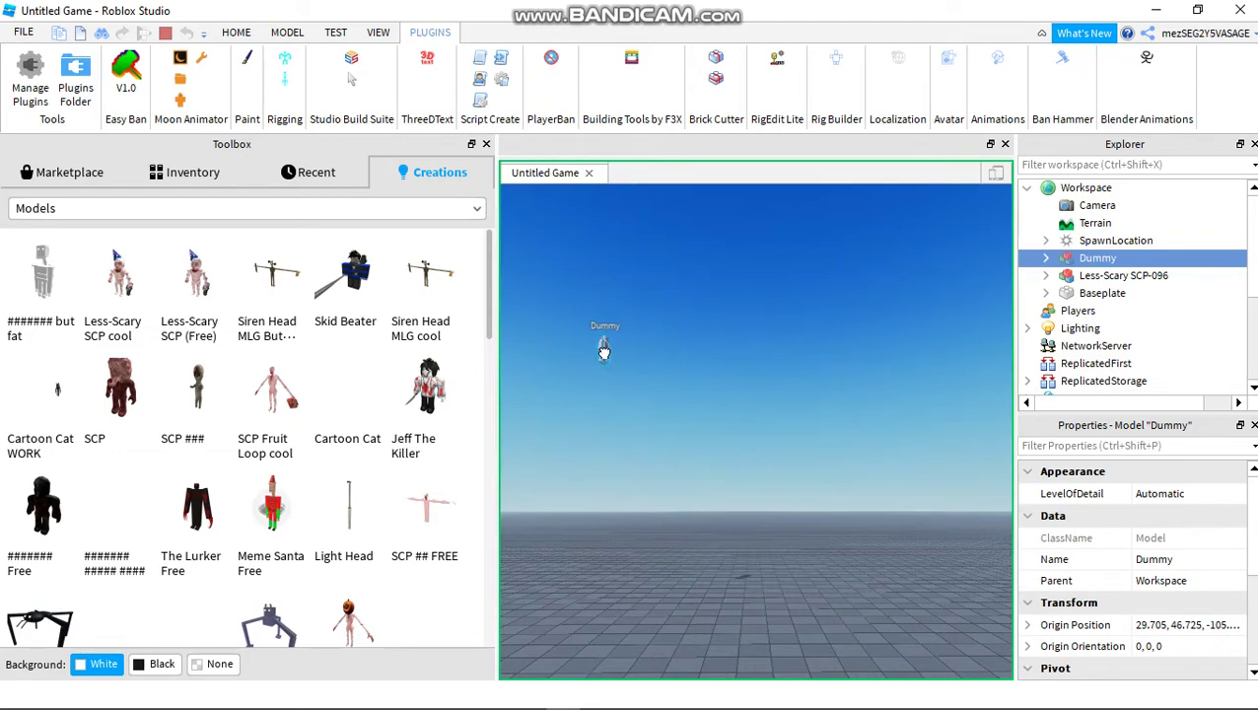
pyautogui.moveTo(616, 420); pyautogui.dragTo(635, 457)
pyautogui.moveTo(635, 458); pyautogui.dragTo(635, 458, button='right')
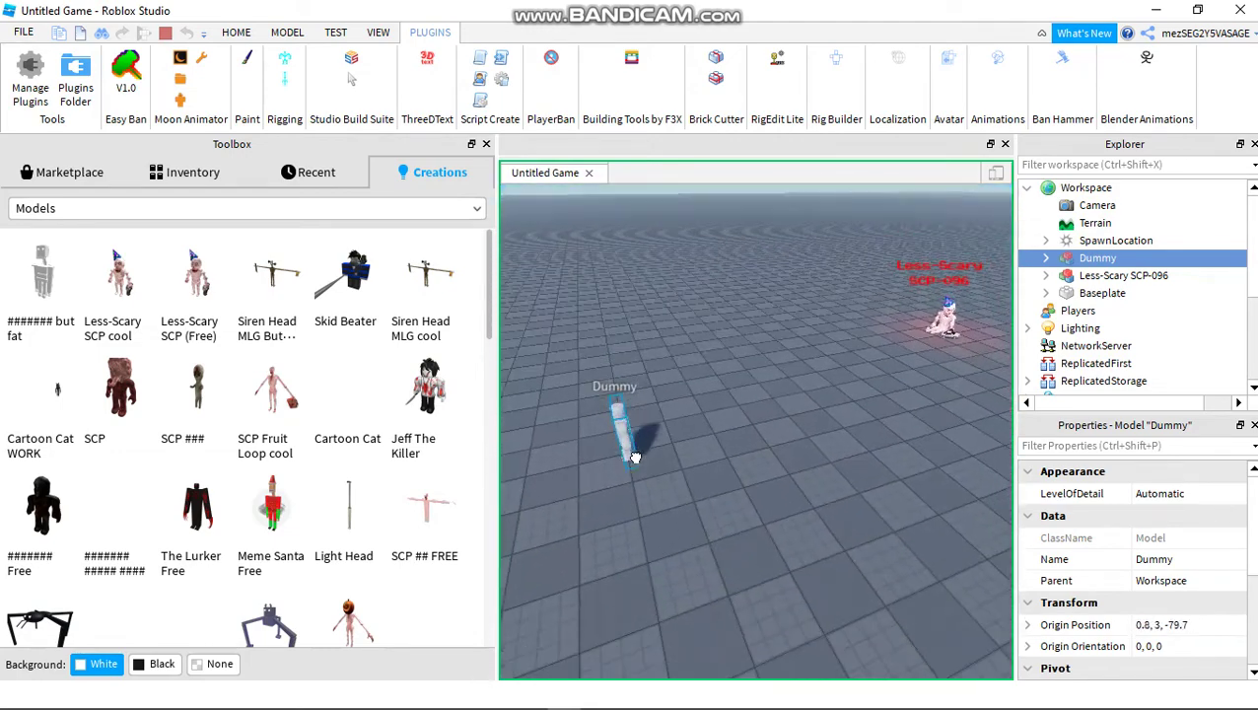
pyautogui.press('s')
pyautogui.moveTo(1018, 287); pyautogui.dragTo(622, 416)
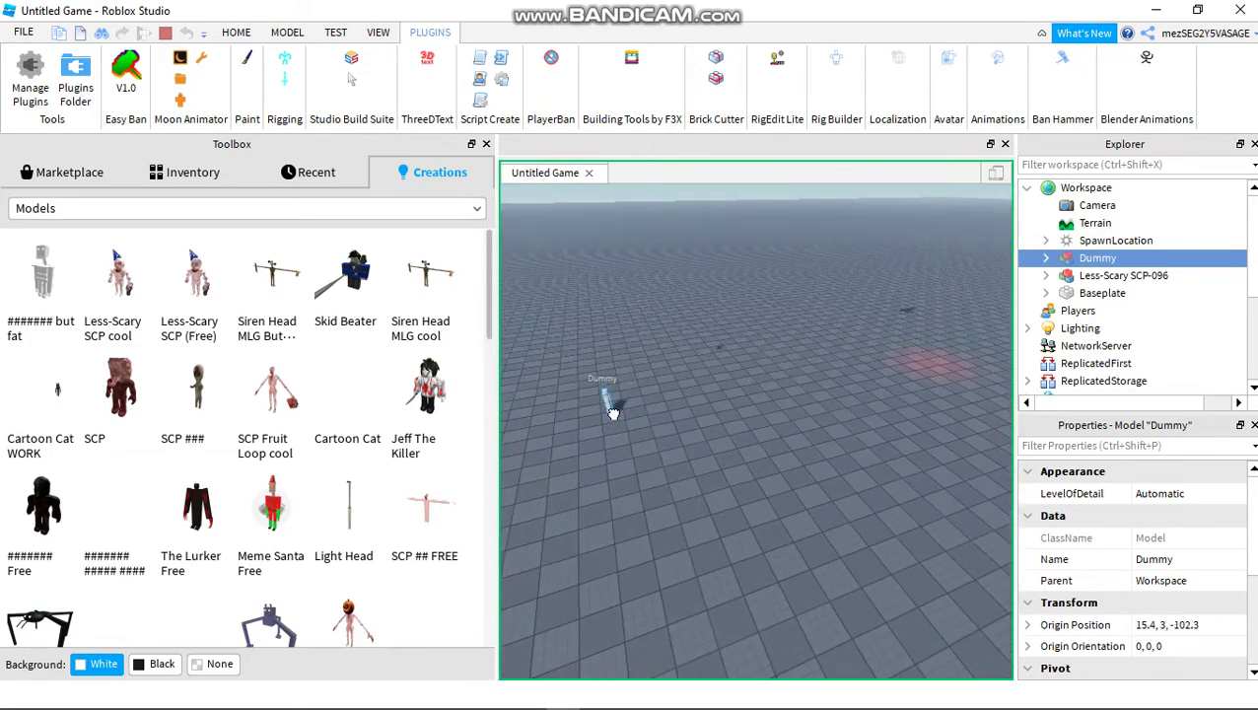
# Raise the Dummy straight up above the baseplate to a height of about 61.9 with the Move tool
pyautogui.click(235, 31)
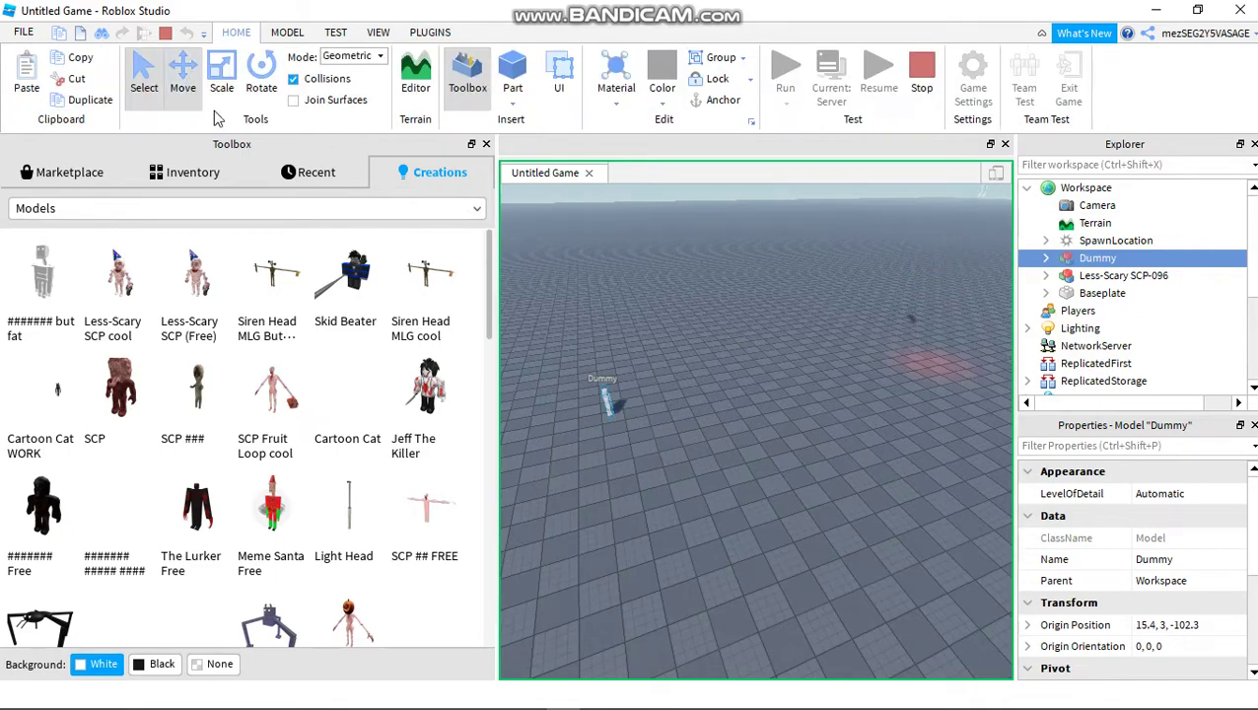
pyautogui.moveTo(626, 479); pyautogui.dragTo(623, 410)
pyautogui.moveTo(623, 410); pyautogui.dragTo(625, 410, button='right')
pyautogui.press('w')
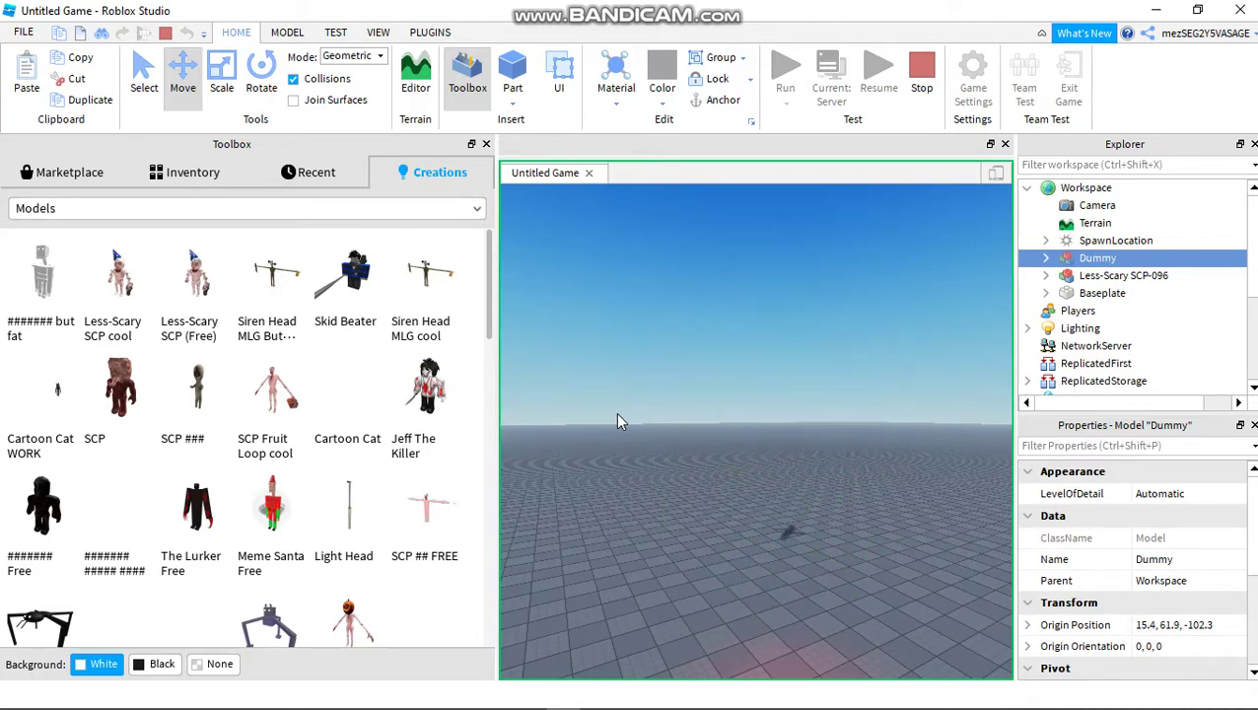
# Examine the Less-Scary SCP-096 up close on the baseplate and select its model
pyautogui.moveTo(696, 354); pyautogui.dragTo(699, 354, button='right')
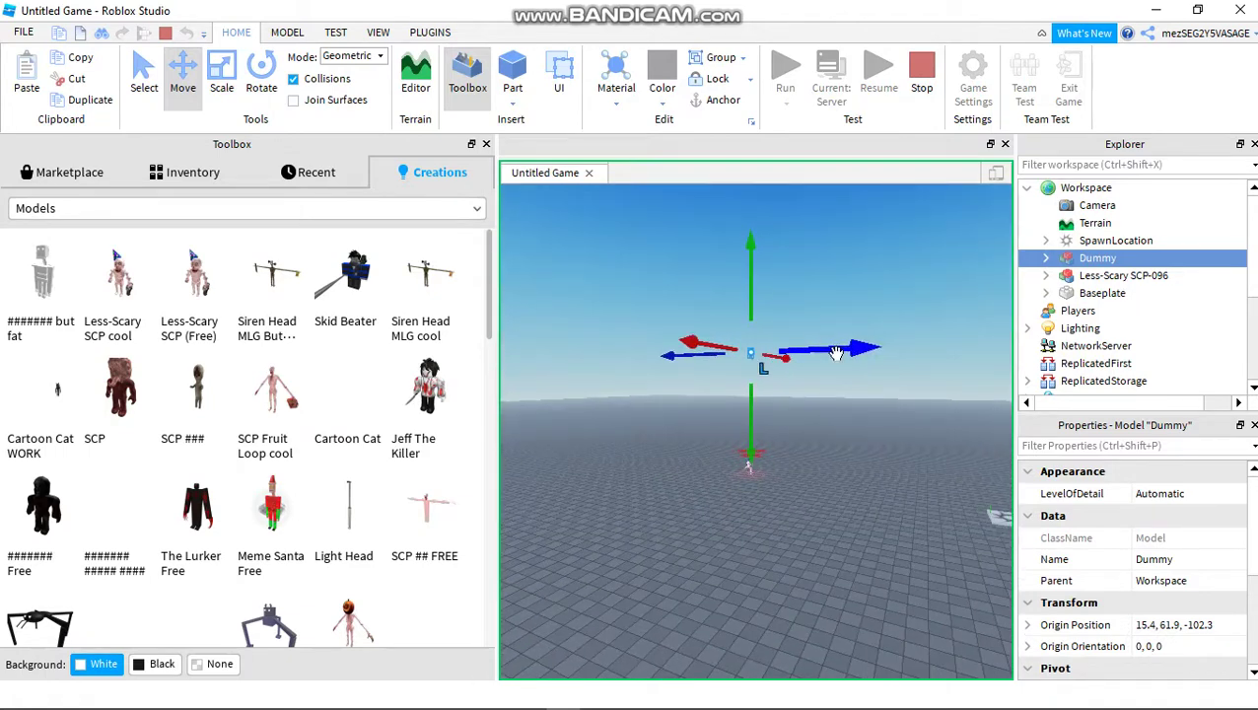
pyautogui.press('w')
pyautogui.moveTo(773, 433); pyautogui.dragTo(773, 433, button='right')
pyautogui.press('w')
pyautogui.click(805, 459)
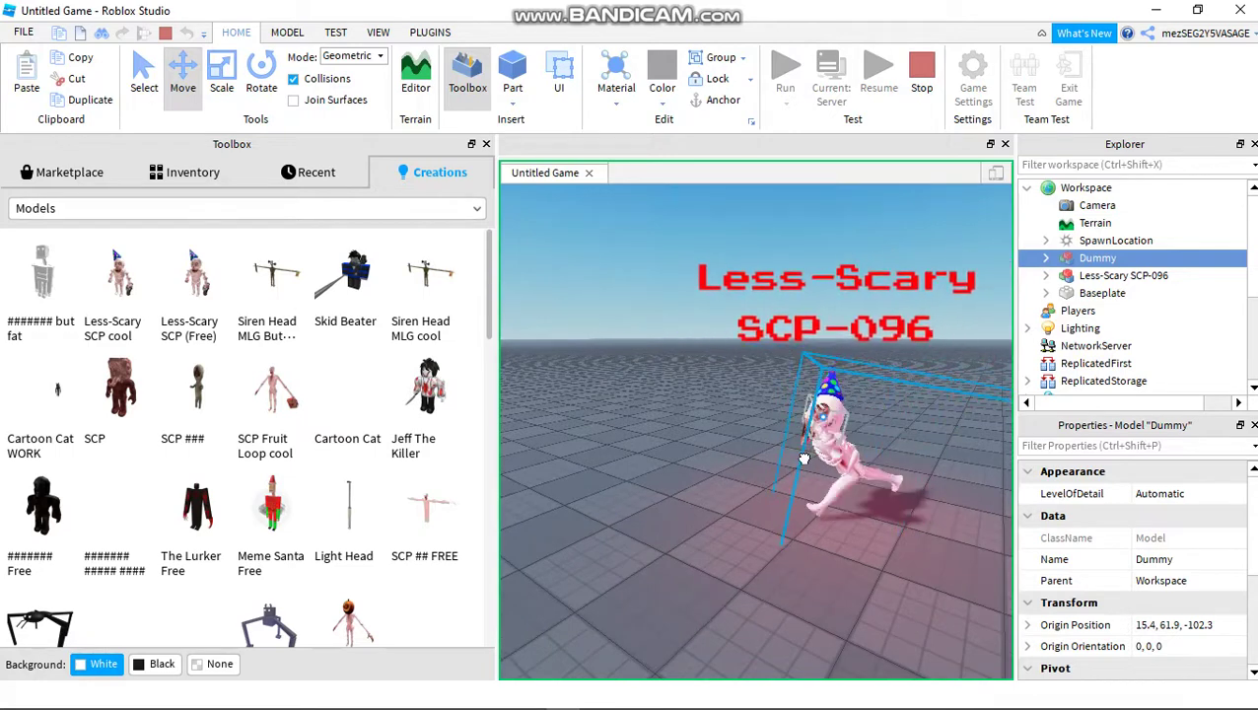
pyautogui.moveTo(806, 459); pyautogui.dragTo(786, 453)
pyautogui.moveTo(782, 450); pyautogui.dragTo(782, 450, button='right')
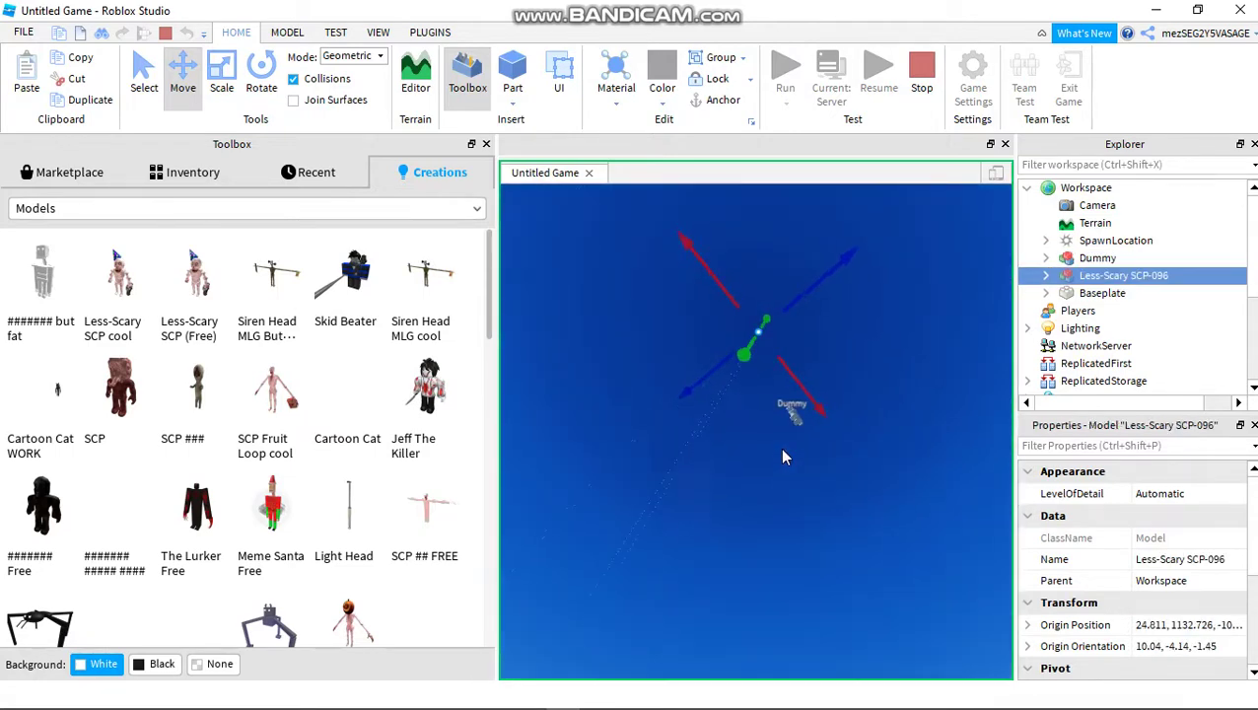
# Shift the raised Dummy slightly along the Z axis to about -101.5 and clear the selection
pyautogui.click(797, 414)
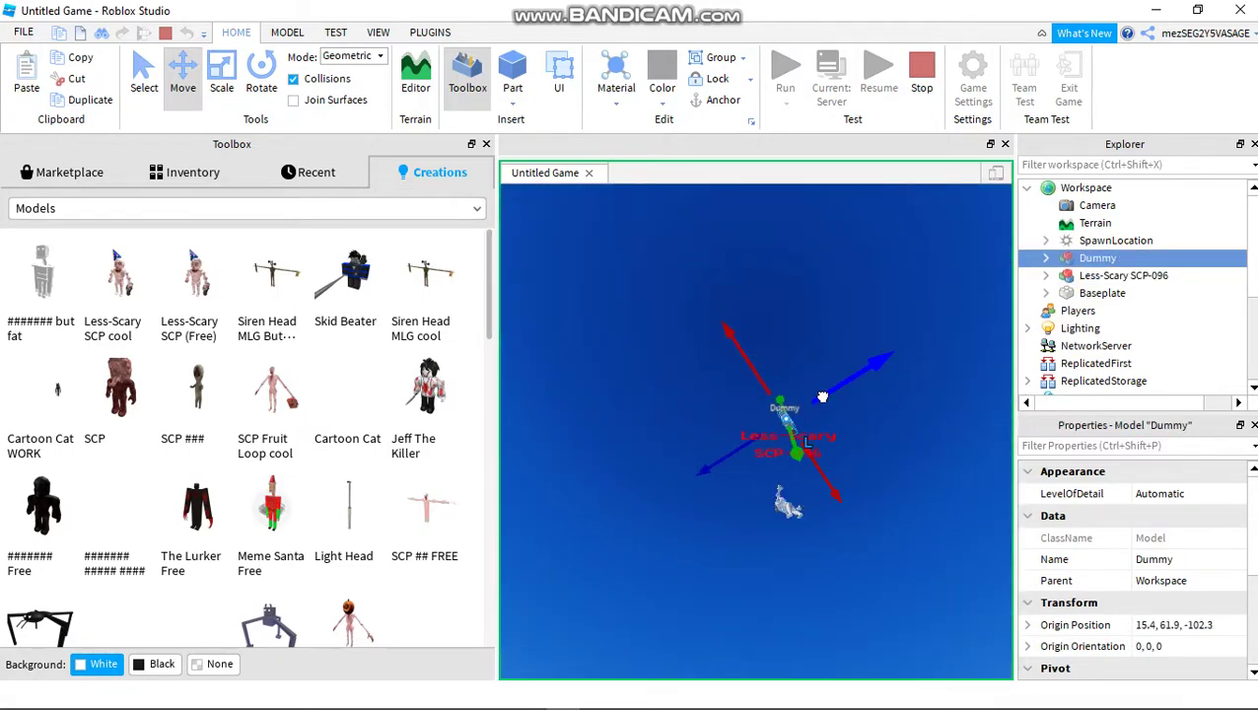
pyautogui.moveTo(825, 398); pyautogui.dragTo(824, 402)
pyautogui.moveTo(826, 436); pyautogui.dragTo(823, 421, button='right')
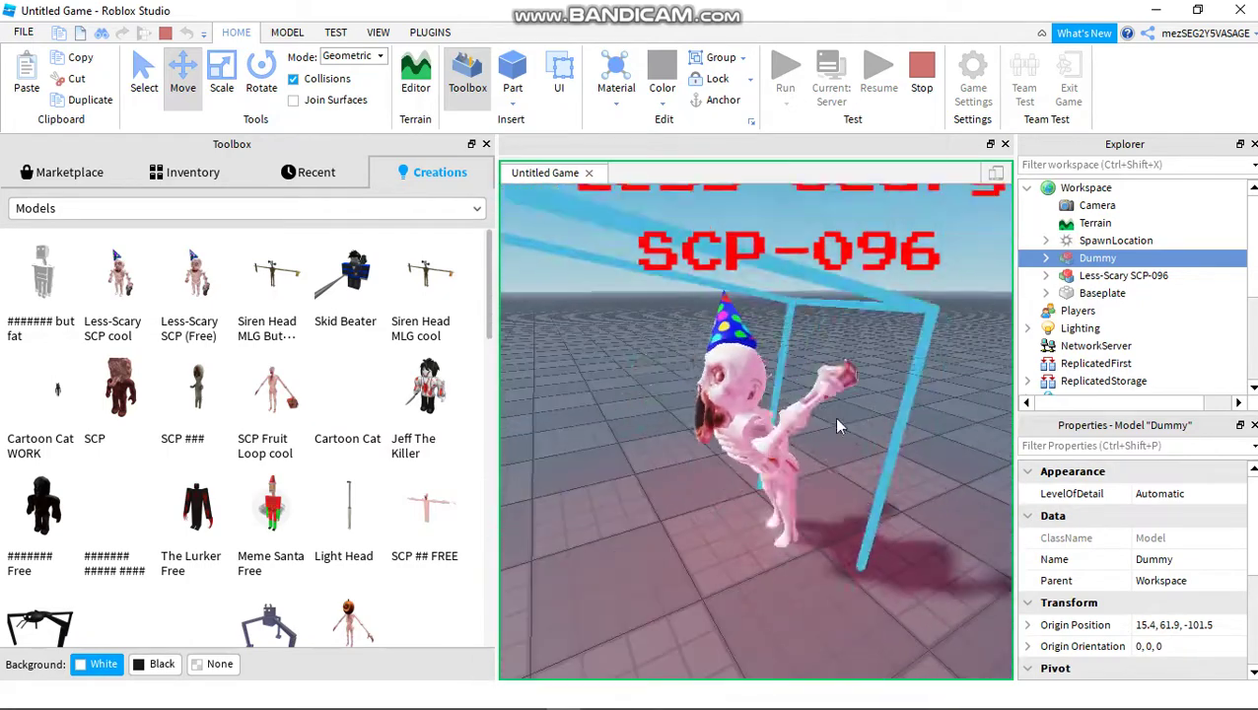
pyautogui.click(858, 312)
pyautogui.moveTo(858, 310); pyautogui.dragTo(873, 307, button='right')
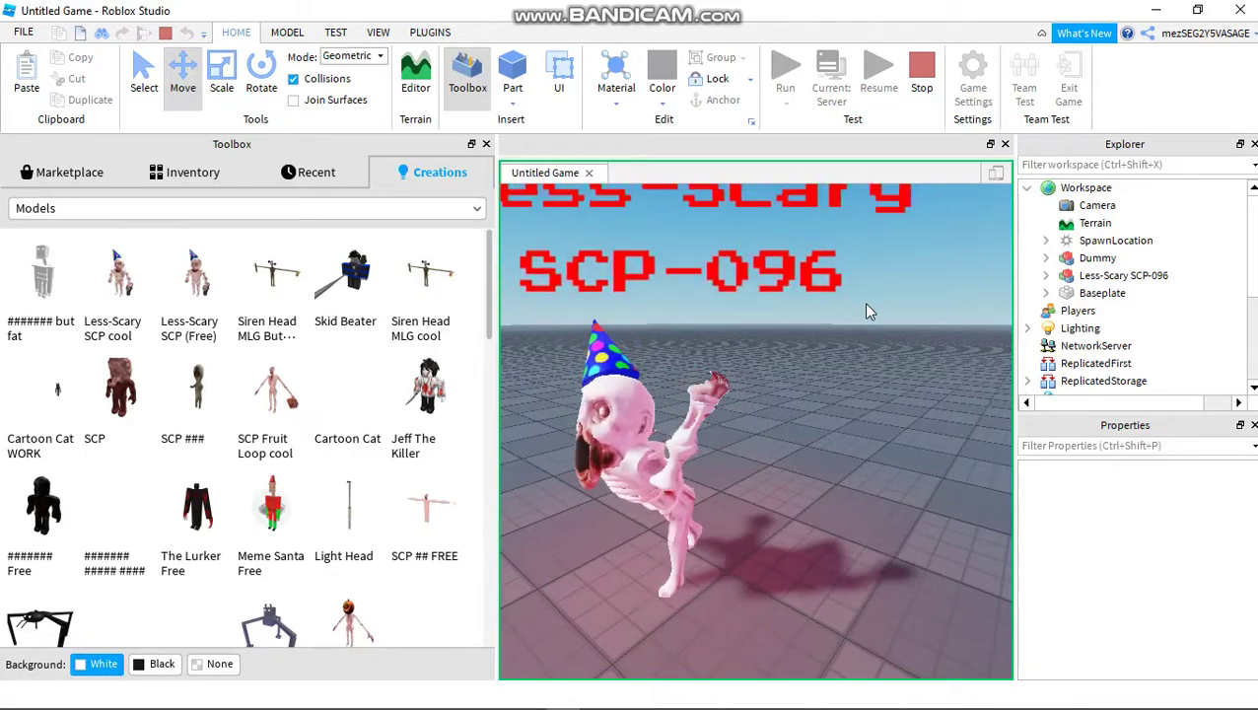
pyautogui.moveTo(860, 311)
pyautogui.mouseDown(button='right')
pyautogui.moveTo(874, 315)
pyautogui.moveTo(853, 307)
pyautogui.mouseUp(button='right')
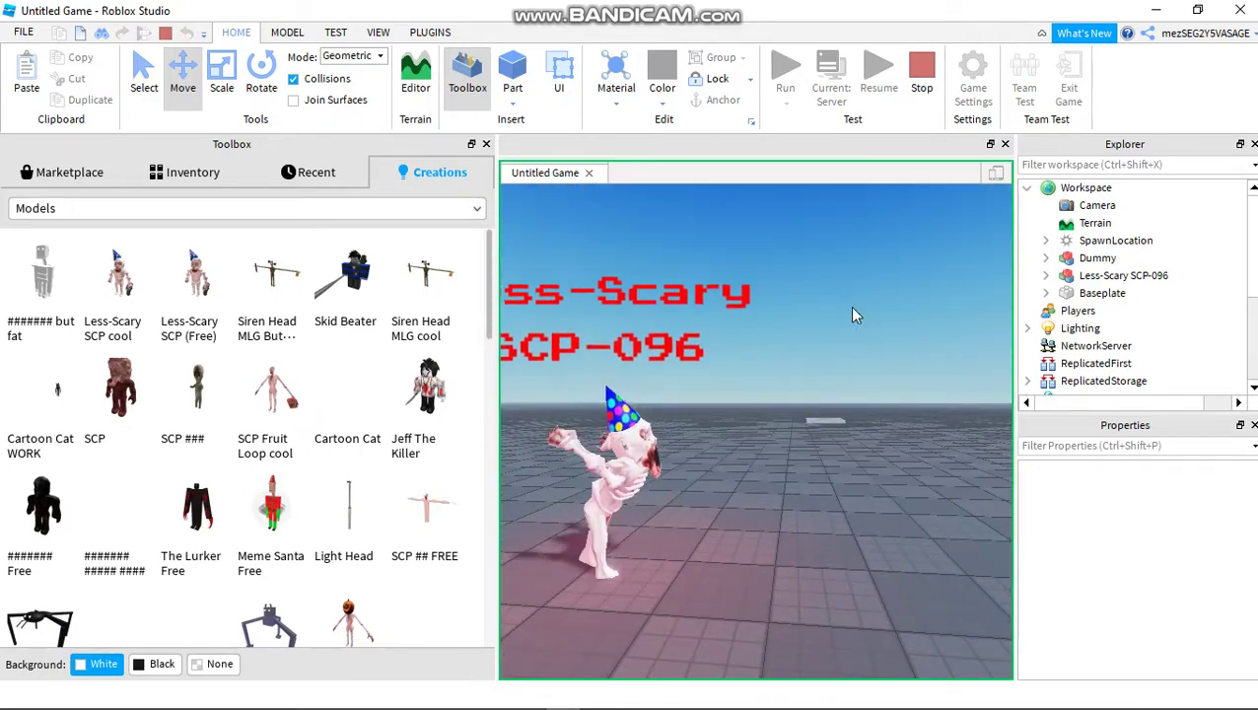
# Raise the system volume to hear the running simulation's sound
pyautogui.press('XF86AudioRaiseVolume')
pyautogui.press('XF86AudioRaiseVolume')
pyautogui.press('XF86AudioRaiseVolume')
pyautogui.press('XF86AudioRaiseVolume')
pyautogui.press('XF86AudioRaiseVolume')
pyautogui.press('XF86AudioRaiseVolume')
pyautogui.press('XF86AudioRaiseVolume')
pyautogui.press('XF86AudioRaiseVolume')
pyautogui.press('XF86AudioRaiseVolume')
pyautogui.press('XF86AudioRaiseVolume')
pyautogui.press('XF86AudioRaiseVolume')
pyautogui.press('XF86AudioRaiseVolume')
pyautogui.press('XF86AudioRaiseVolume')
pyautogui.press('XF86AudioRaiseVolume')
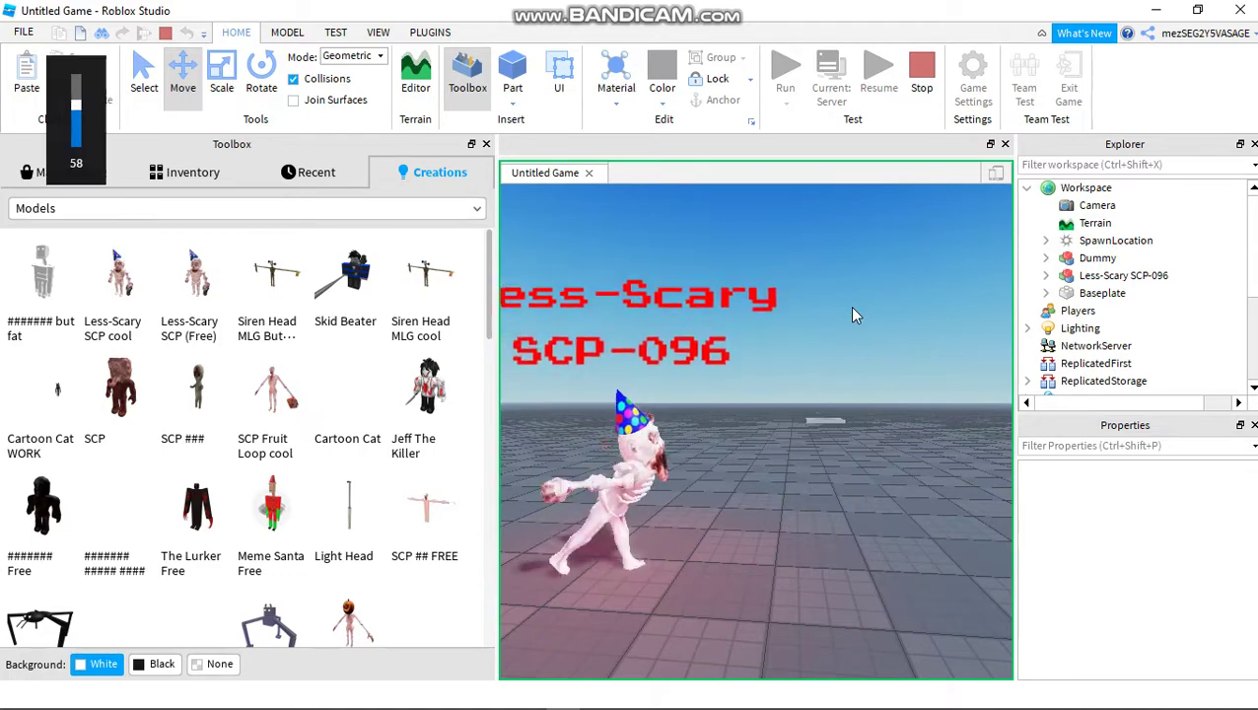
pyautogui.press('XF86AudioRaiseVolume')
pyautogui.press('XF86AudioRaiseVolume')
pyautogui.press('XF86AudioRaiseVolume')
pyautogui.press('XF86AudioRaiseVolume')
pyautogui.press('XF86AudioRaiseVolume')
pyautogui.press('XF86AudioRaiseVolume')
pyautogui.press('XF86AudioRaiseVolume')
pyautogui.press('XF86AudioRaiseVolume')
pyautogui.press('XF86AudioRaiseVolume')
# Bring the Dummy back down beside the Less-Scary SCP-096, at about X -108.1, Y 3, Z -120.2
pyautogui.moveTo(739, 382); pyautogui.dragTo(714, 356, button='right')
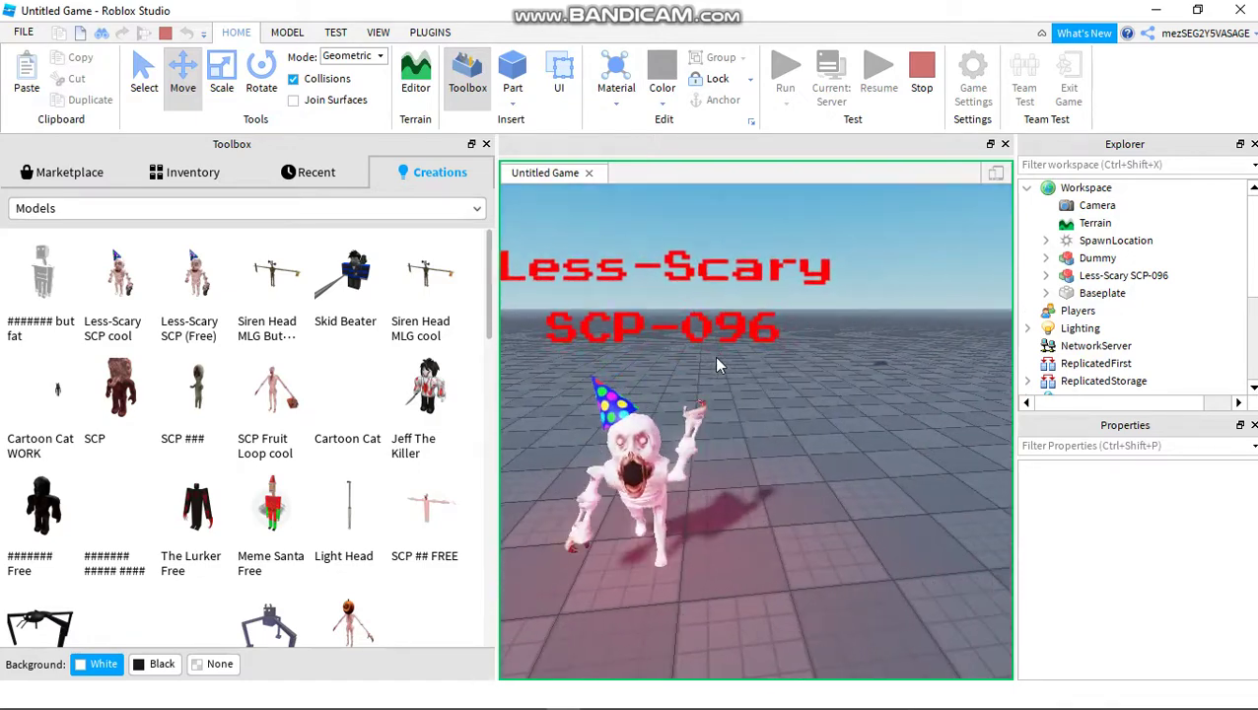
pyautogui.scroll(-5, 714, 355)
pyautogui.moveTo(716, 358); pyautogui.dragTo(712, 368, button='right')
pyautogui.press('a')
pyautogui.moveTo(806, 264); pyautogui.dragTo(692, 409)
pyautogui.press('s')
pyautogui.moveTo(922, 313); pyautogui.dragTo(730, 491)
pyautogui.moveTo(729, 491); pyautogui.dragTo(727, 489, button='right')
pyautogui.moveTo(729, 491); pyautogui.dragTo(669, 411)
pyautogui.moveTo(809, 563); pyautogui.dragTo(816, 565)
pyautogui.scroll(5, 816, 564)
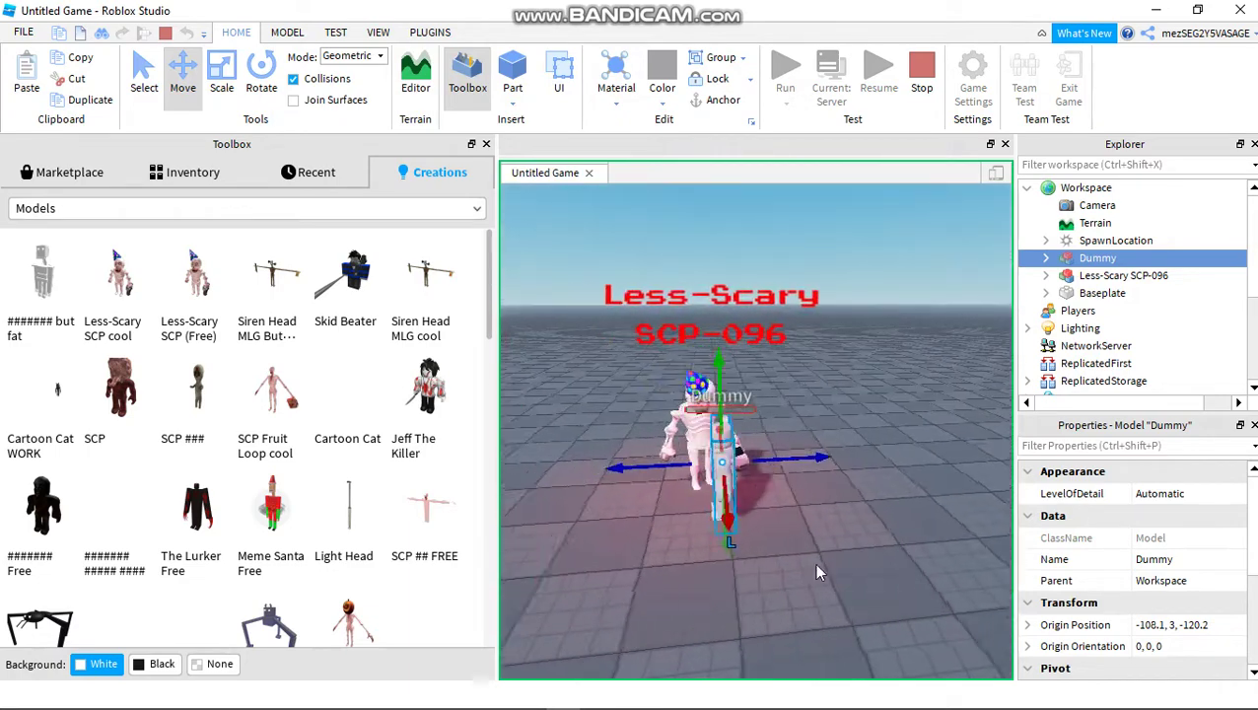
# Reposition the Dummy around the Less-Scary SCP-096, ending close beside it at about X -125.3, Y 3, Z -92.1
pyautogui.moveTo(817, 565); pyautogui.dragTo(757, 550, button='right')
pyautogui.click(729, 565)
pyautogui.moveTo(756, 493); pyautogui.dragTo(878, 444)
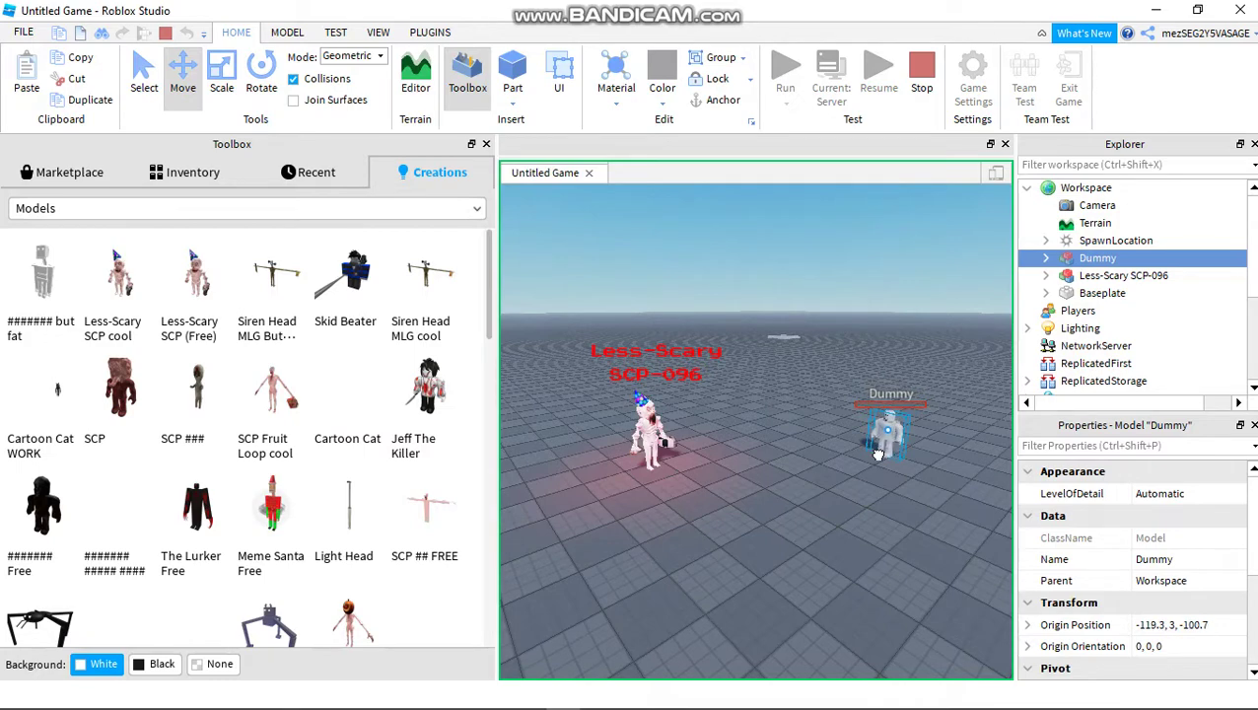
pyautogui.moveTo(927, 441); pyautogui.dragTo(924, 365)
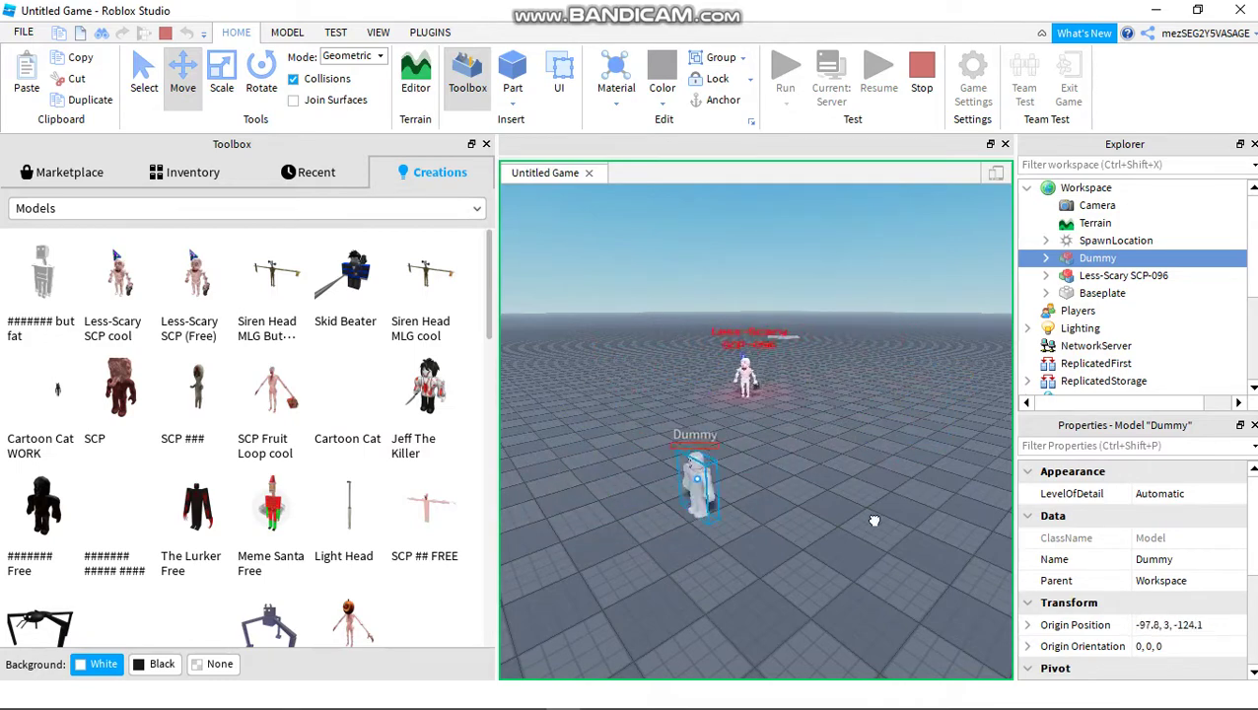
pyautogui.scroll(4, 943, 441)
pyautogui.moveTo(718, 482); pyautogui.dragTo(687, 481)
pyautogui.scroll(-4, 690, 482)
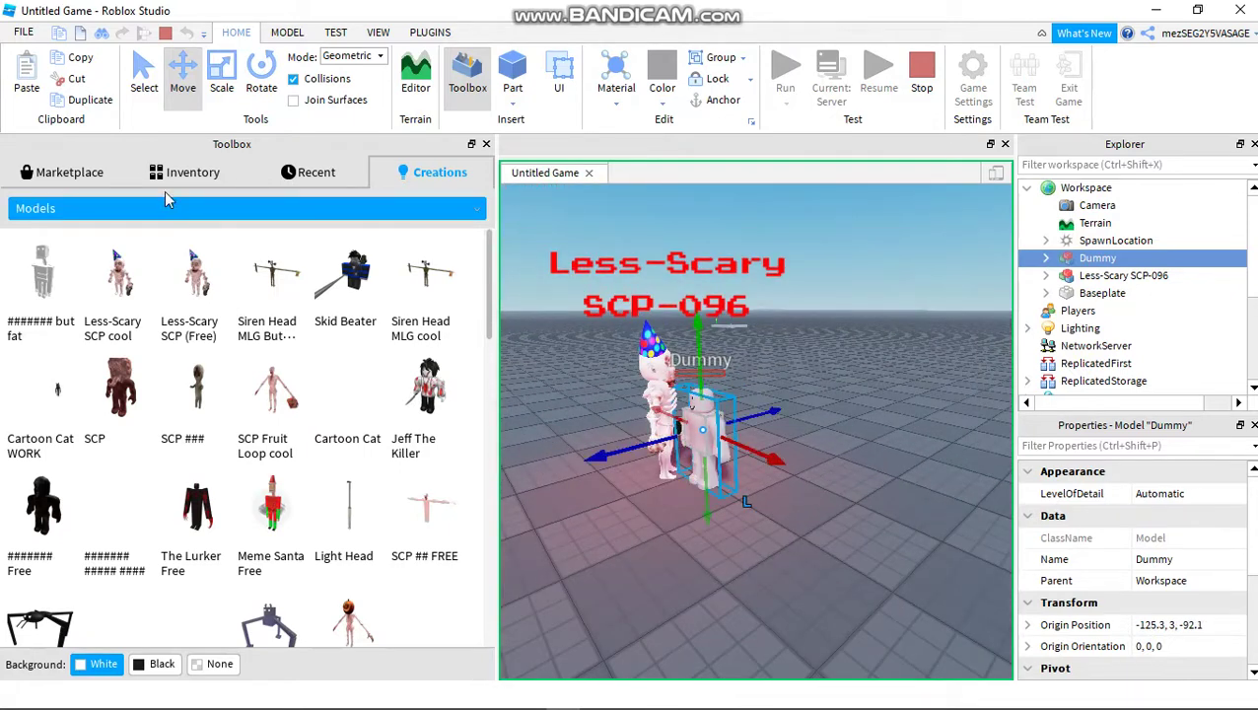
# Cut the Dummy out of the workspace
pyautogui.click(76, 81)
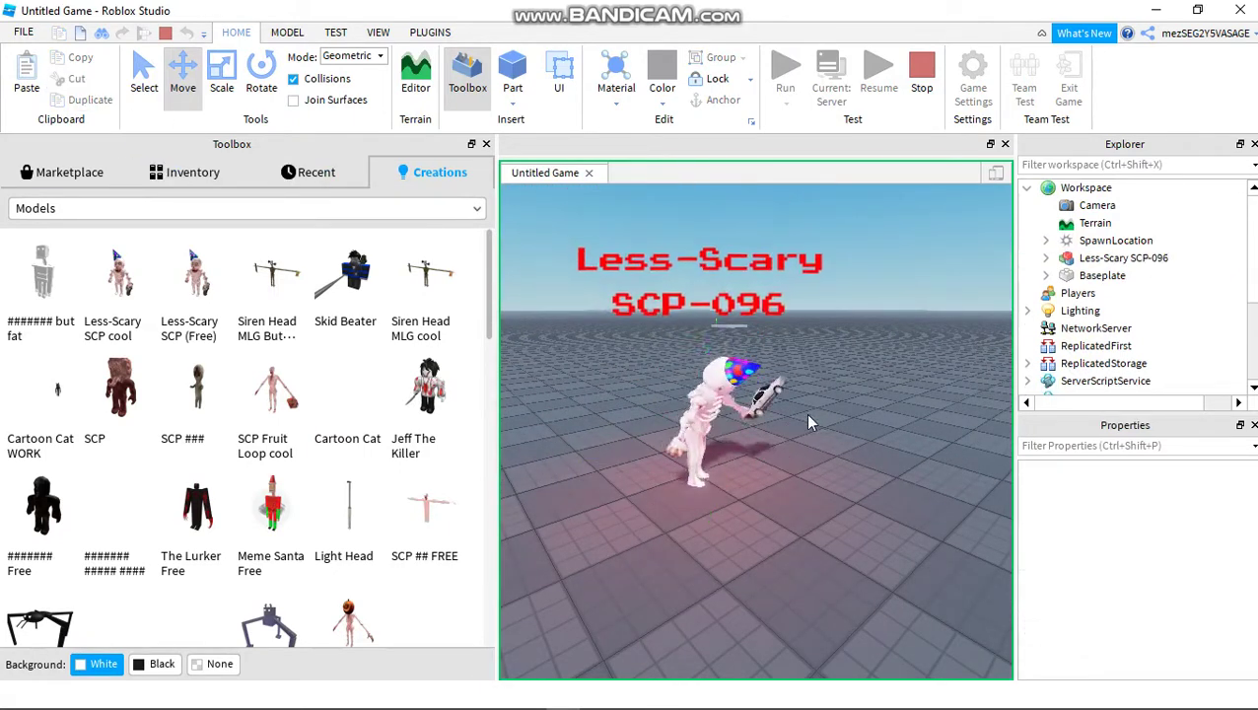
pyautogui.moveTo(760, 390); pyautogui.dragTo(764, 398, button='right')
pyautogui.scroll(-8, 765, 392)
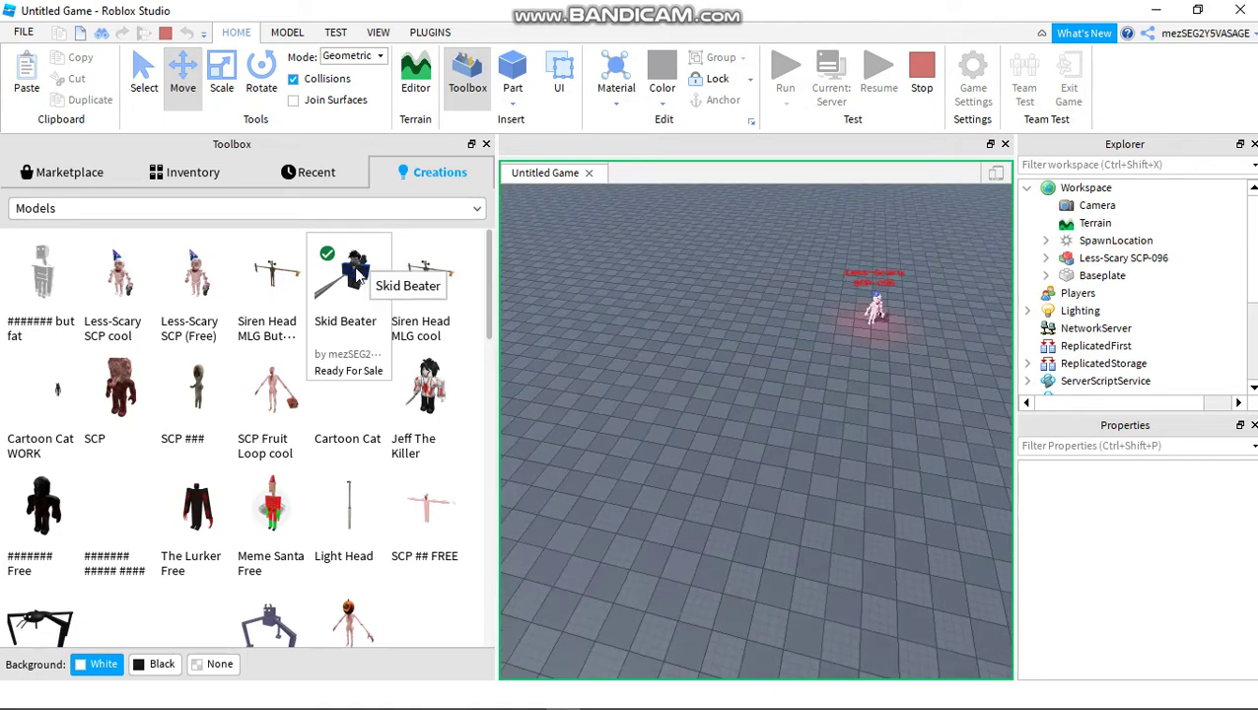
# Insert the Skid Beater model from the saved creations onto the baseplate near the Less-Scary SCP-096
pyautogui.moveTo(657, 406); pyautogui.dragTo(659, 406, button='right')
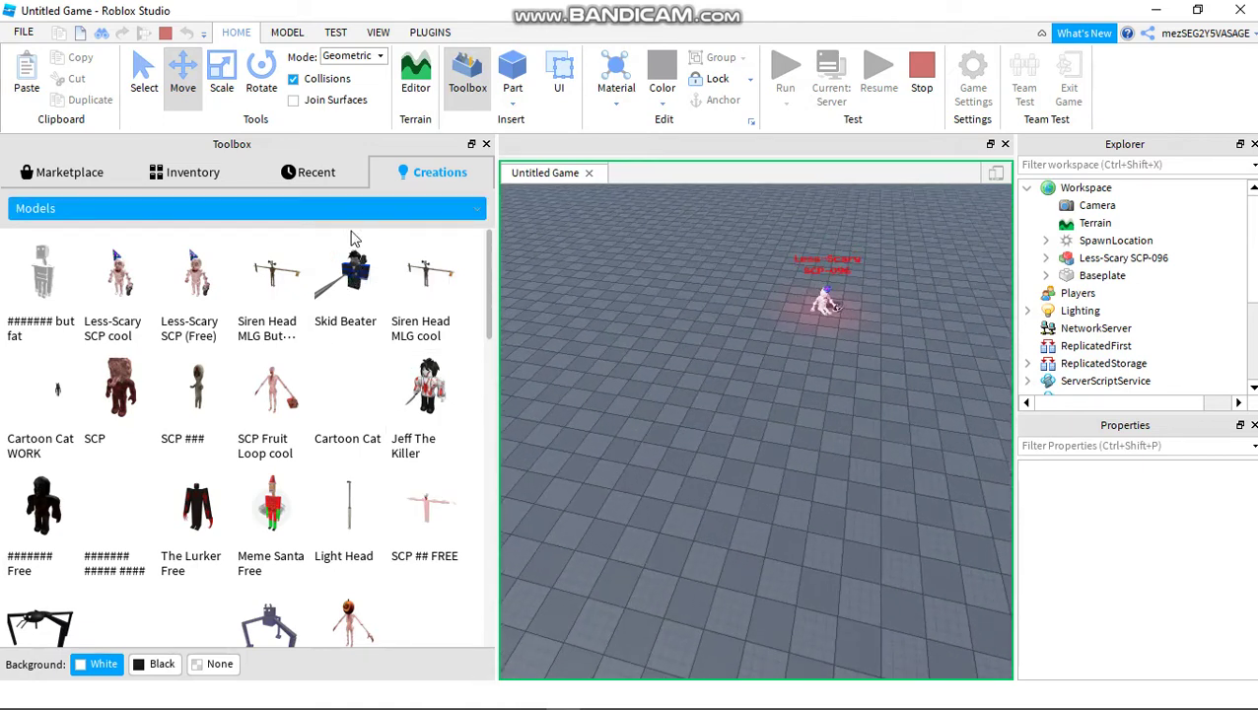
pyautogui.moveTo(630, 380); pyautogui.dragTo(646, 393, button='right')
pyautogui.scroll(-3, 575, 478)
pyautogui.click(681, 440)
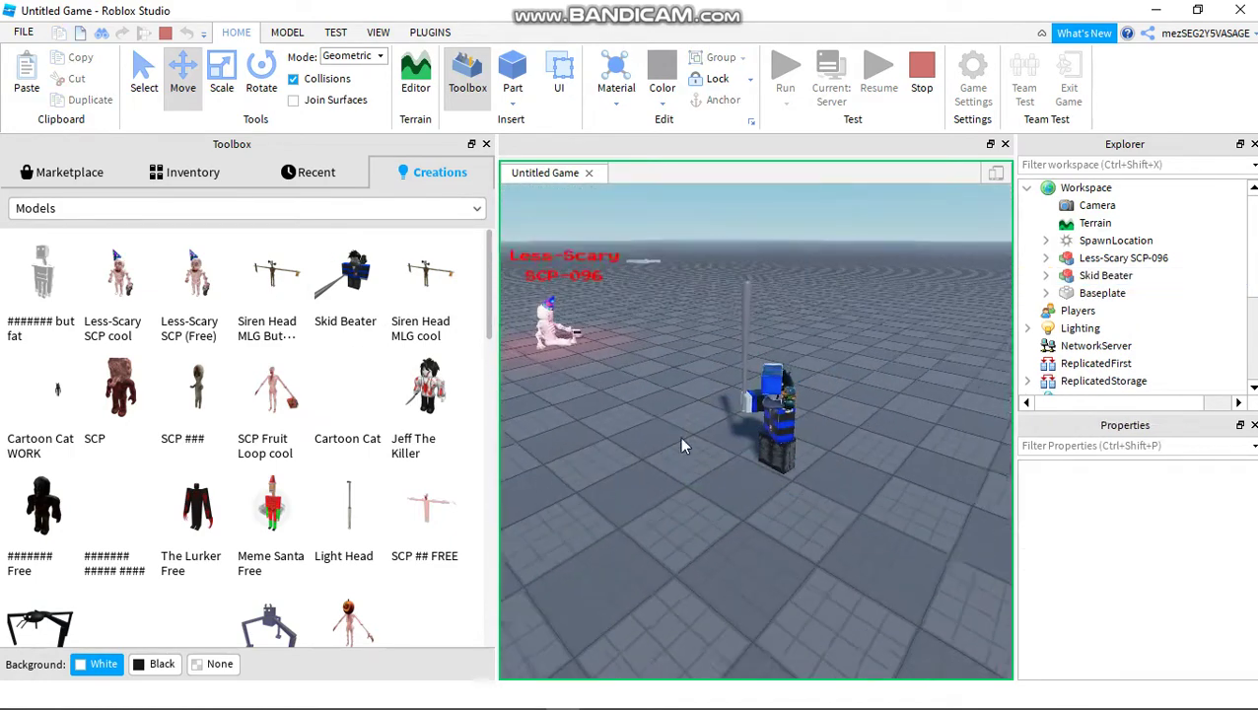
pyautogui.scroll(-1, 690, 438)
# Move the Skid Beater far away from the Less-Scary SCP-096, to a height of about 58.9, and deselect it
pyautogui.moveTo(759, 438); pyautogui.dragTo(786, 413)
pyautogui.moveTo(677, 356); pyautogui.dragTo(899, 281)
pyautogui.scroll(-5, 766, 329)
pyautogui.scroll(2, 901, 351)
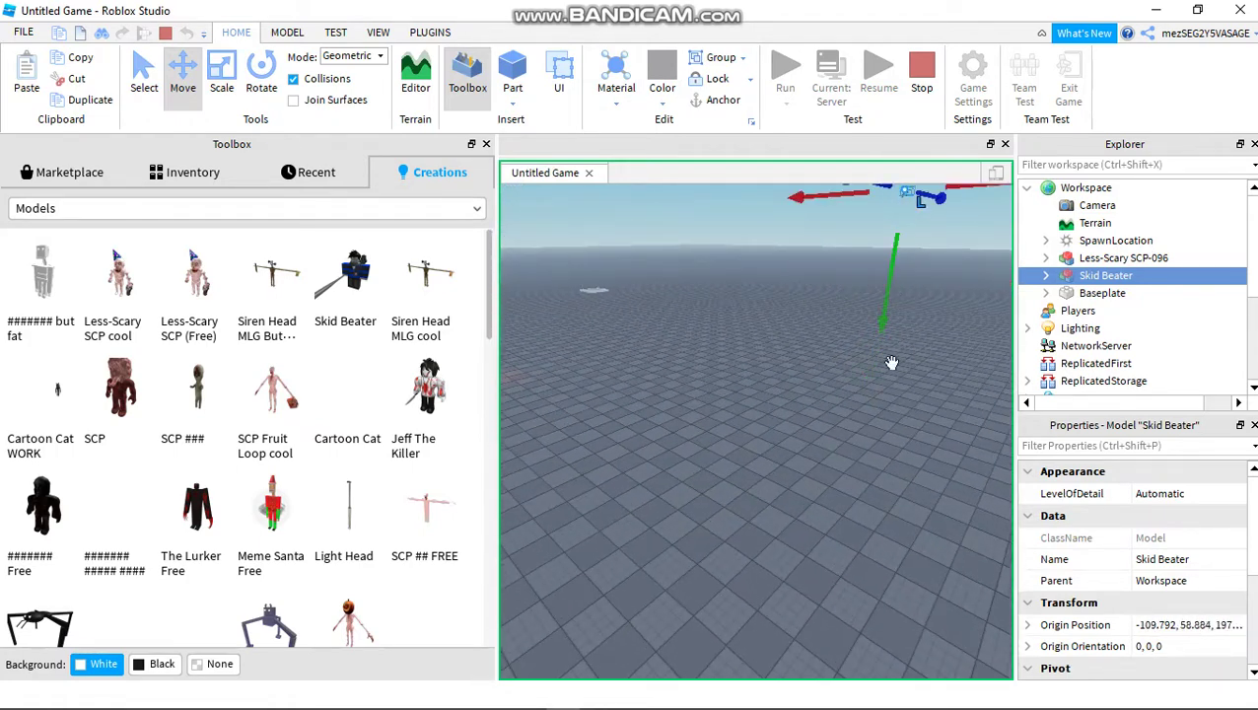
pyautogui.click(853, 434)
pyautogui.scroll(-5, 853, 420)
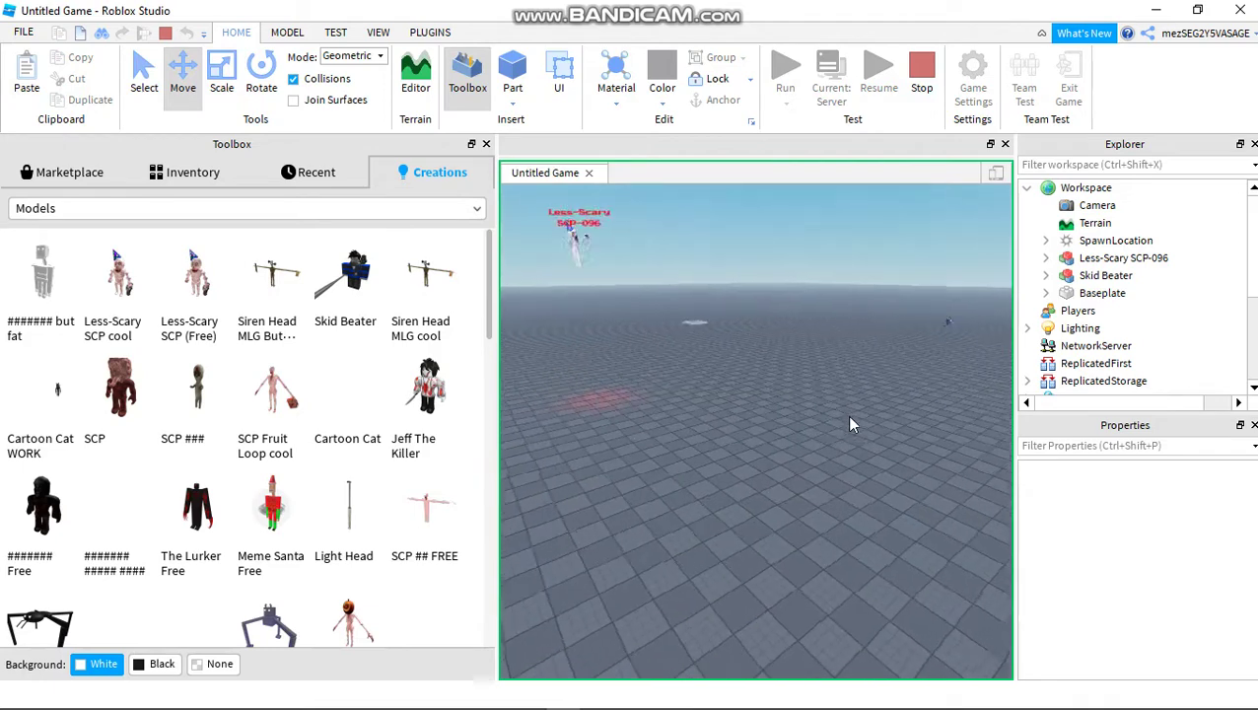
# Insert the Jeff The Killer model from the saved creations onto the baseplate near the Skid Beater
pyautogui.scroll(3, 826, 406)
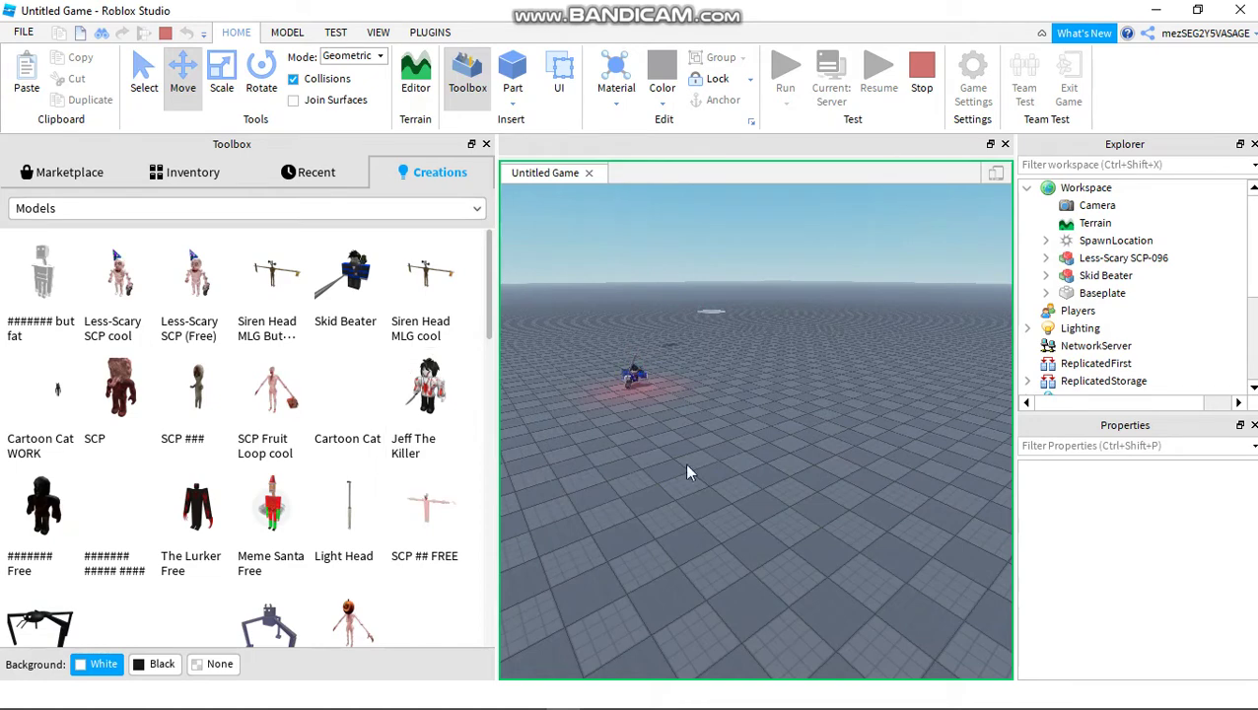
pyautogui.scroll(-3, 690, 513)
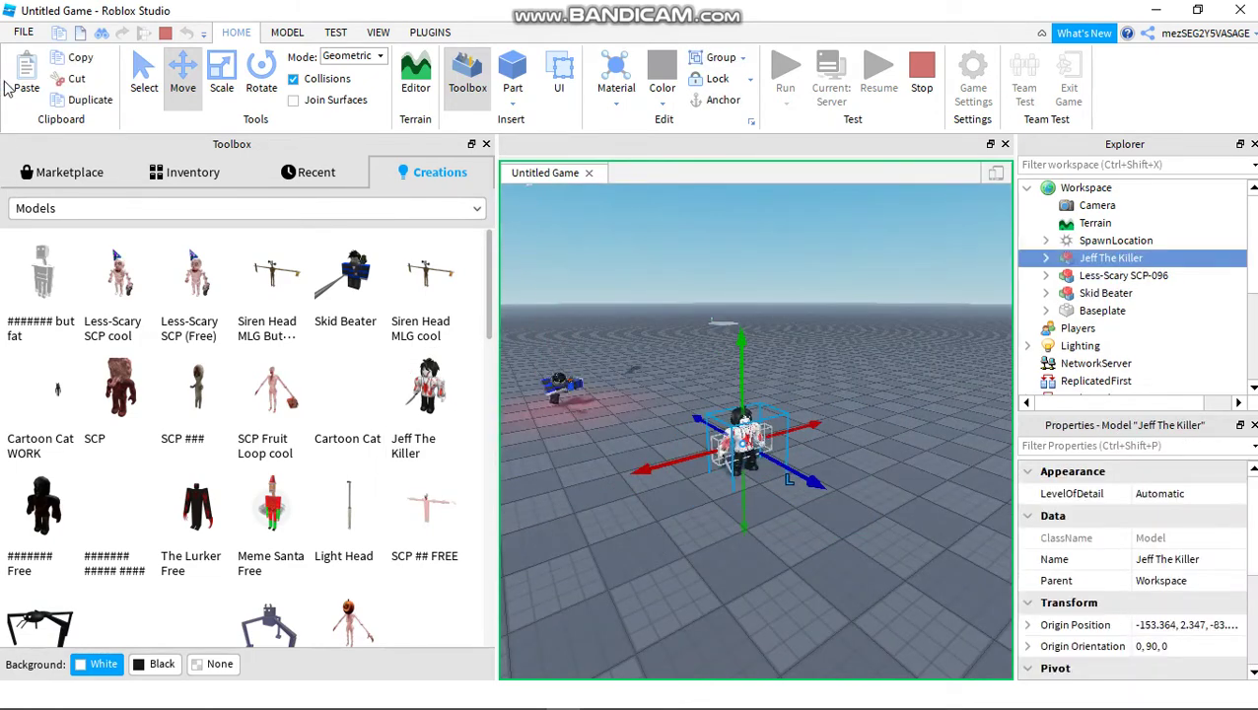
pyautogui.moveTo(632, 316); pyautogui.dragTo(636, 333, button='right')
pyautogui.moveTo(697, 533); pyautogui.dragTo(697, 535, button='right')
pyautogui.moveTo(757, 455); pyautogui.dragTo(774, 451, button='right')
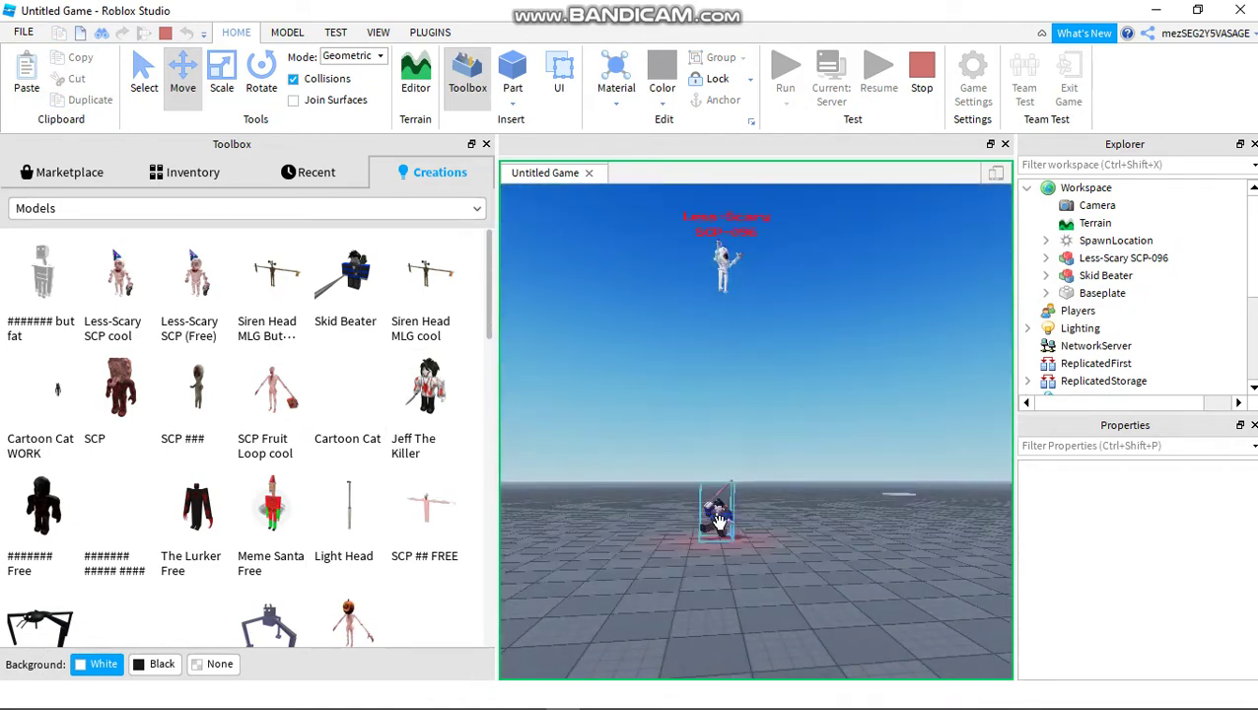
# Move the Skid Beater far from the Less-Scary SCP-096, to about X 27.9, Y 58.4, Z 366.1, and deselect it
pyautogui.moveTo(866, 509); pyautogui.dragTo(957, 475)
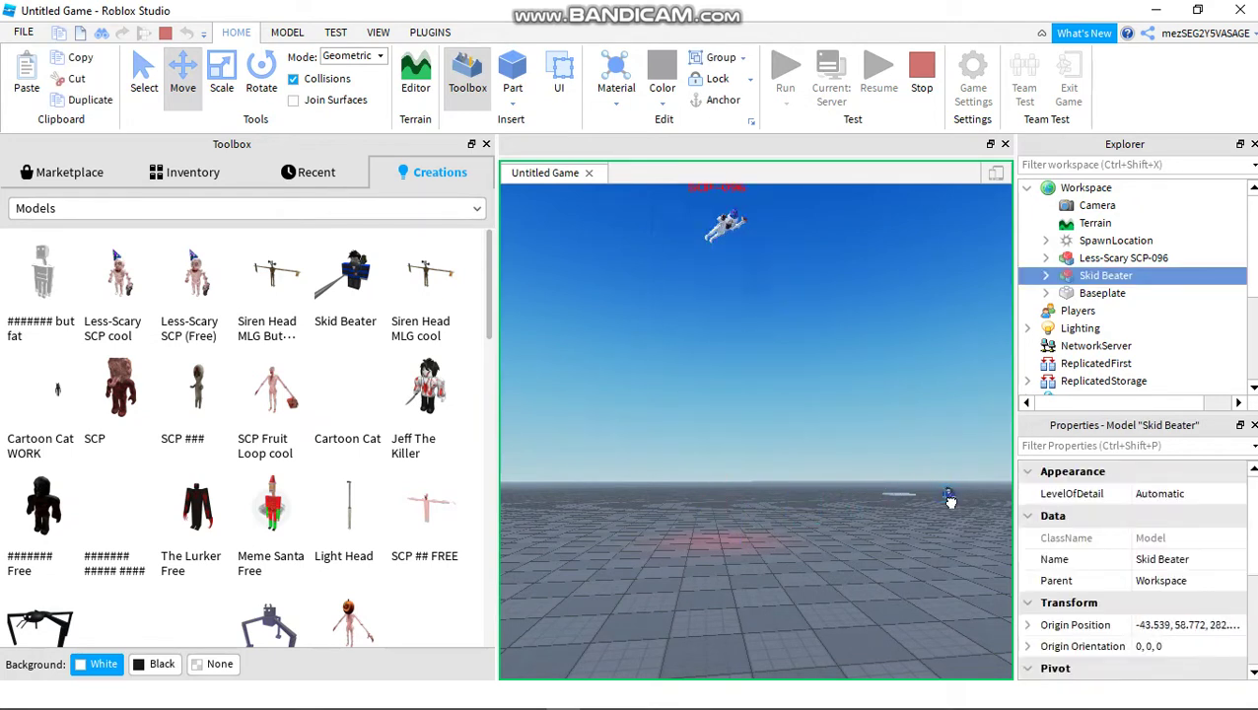
pyautogui.click(844, 527)
pyautogui.moveTo(721, 519); pyautogui.dragTo(912, 480)
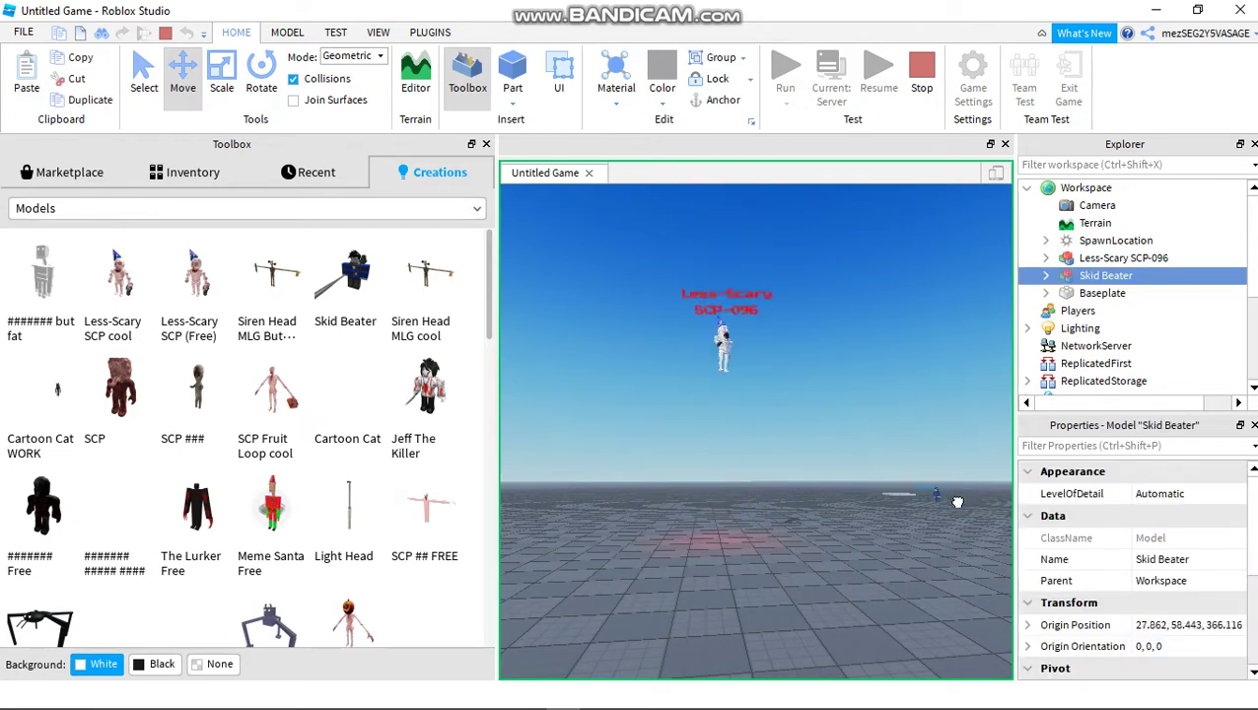
pyautogui.moveTo(955, 540); pyautogui.dragTo(912, 554, button='right')
pyautogui.press('w')
pyautogui.click(910, 555)
pyautogui.press('w')
pyautogui.moveTo(909, 552); pyautogui.dragTo(595, 699, button='right')
pyautogui.press('s')
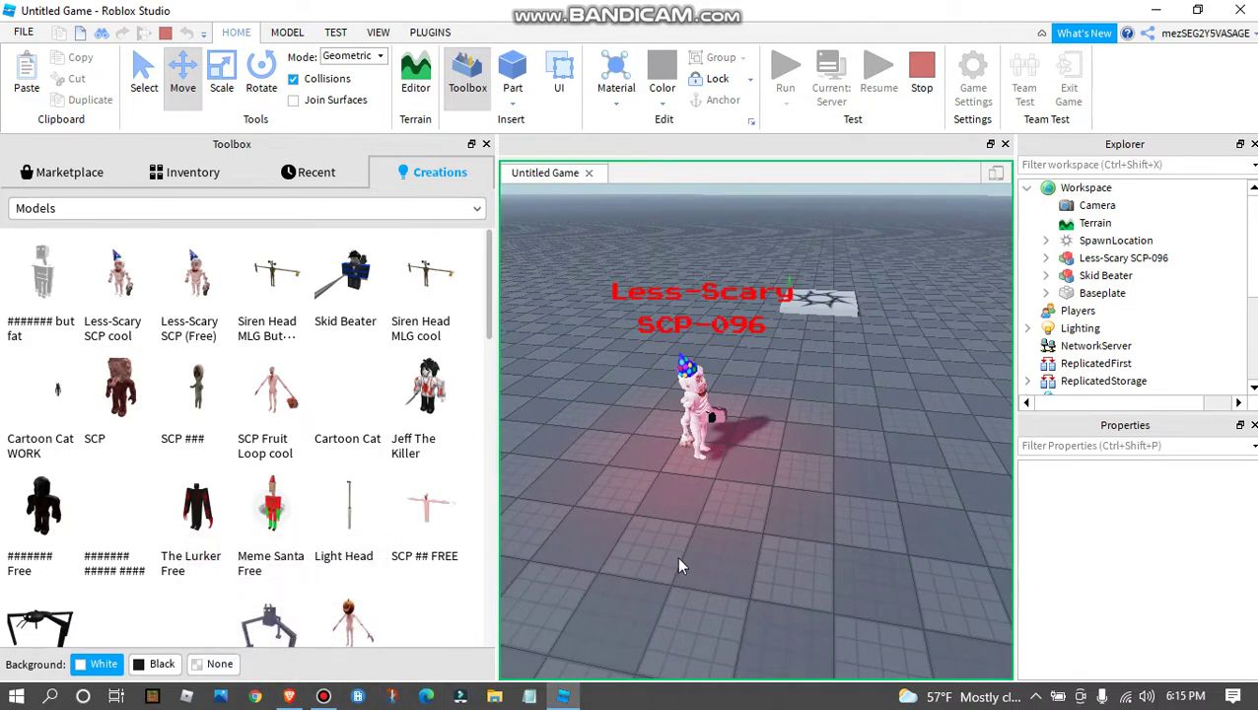
# Insert the SCP ## FREE model from the saved creations and place it on the baseplate near the Less-Scary SCP-096
pyautogui.moveTo(665, 551); pyautogui.dragTo(671, 550, button='right')
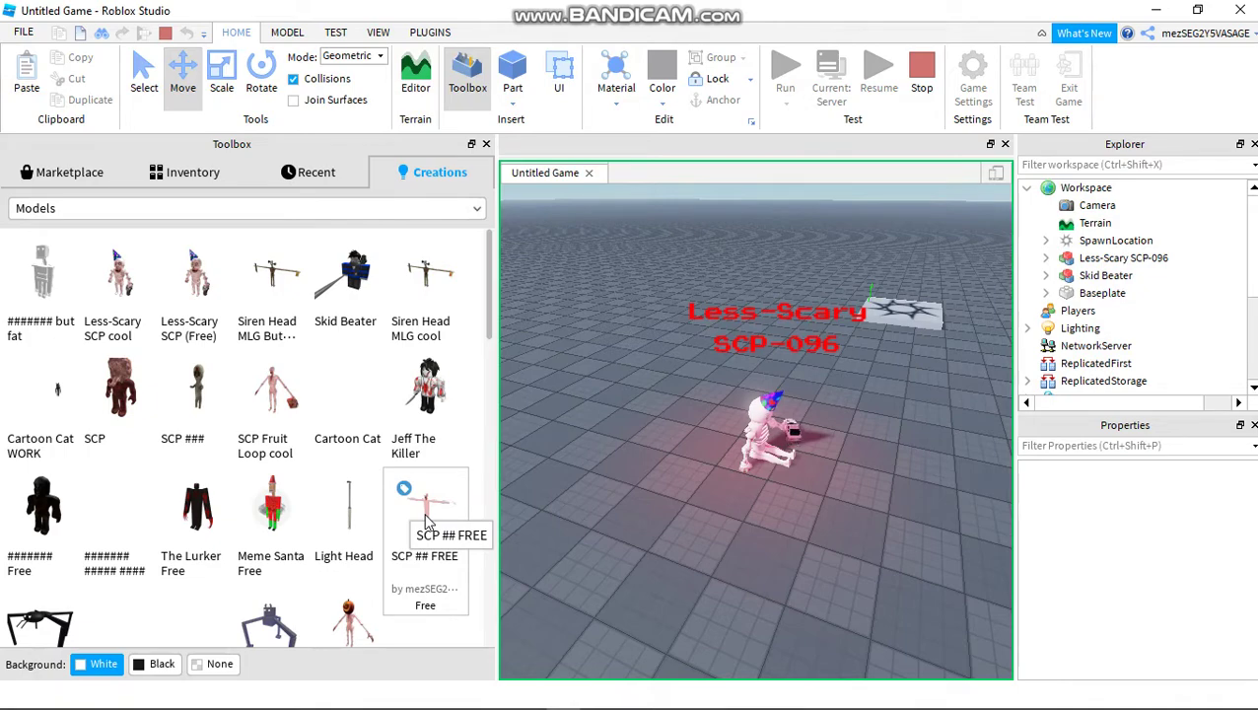
pyautogui.moveTo(815, 505); pyautogui.dragTo(586, 500, button='right')
pyautogui.click(810, 436)
pyautogui.click(766, 430)
pyautogui.moveTo(860, 431); pyautogui.dragTo(595, 435)
pyautogui.moveTo(744, 446); pyautogui.dragTo(691, 464, button='right')
pyautogui.click(724, 481)
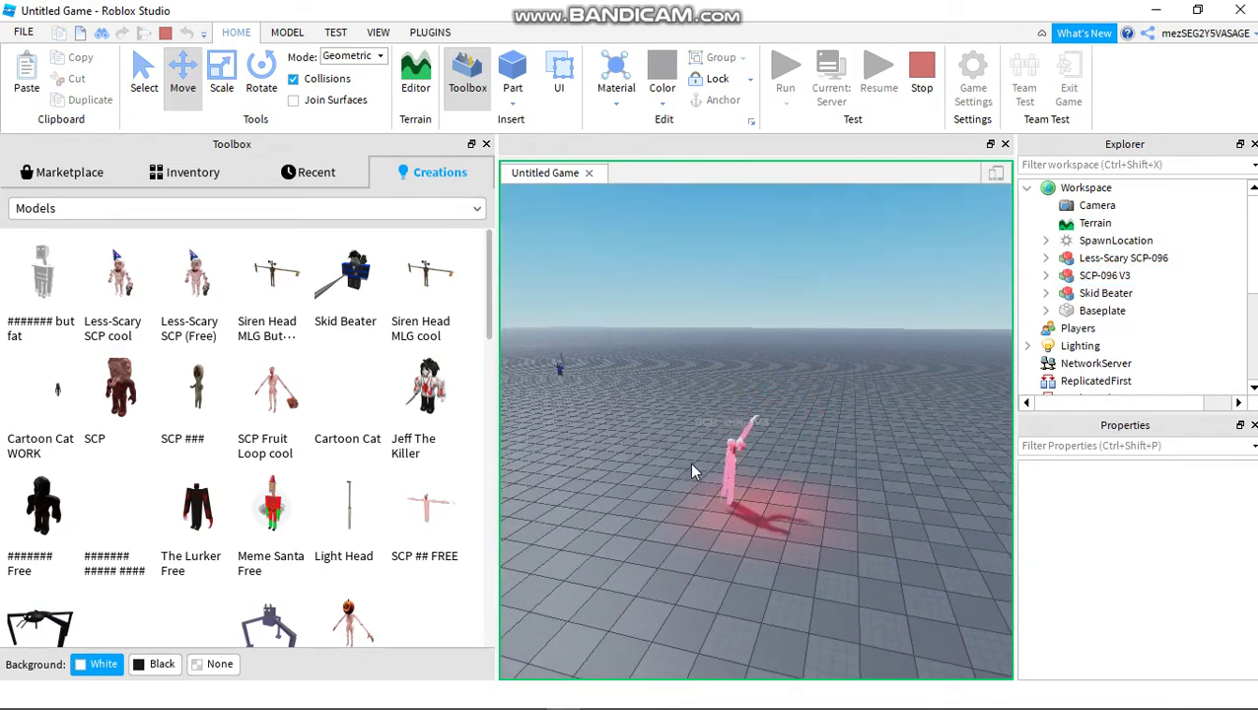
# Cut the ForceField out of the SCP-096 V3 model and collapse the model's contents
pyautogui.moveTo(692, 464); pyautogui.dragTo(689, 461, button='right')
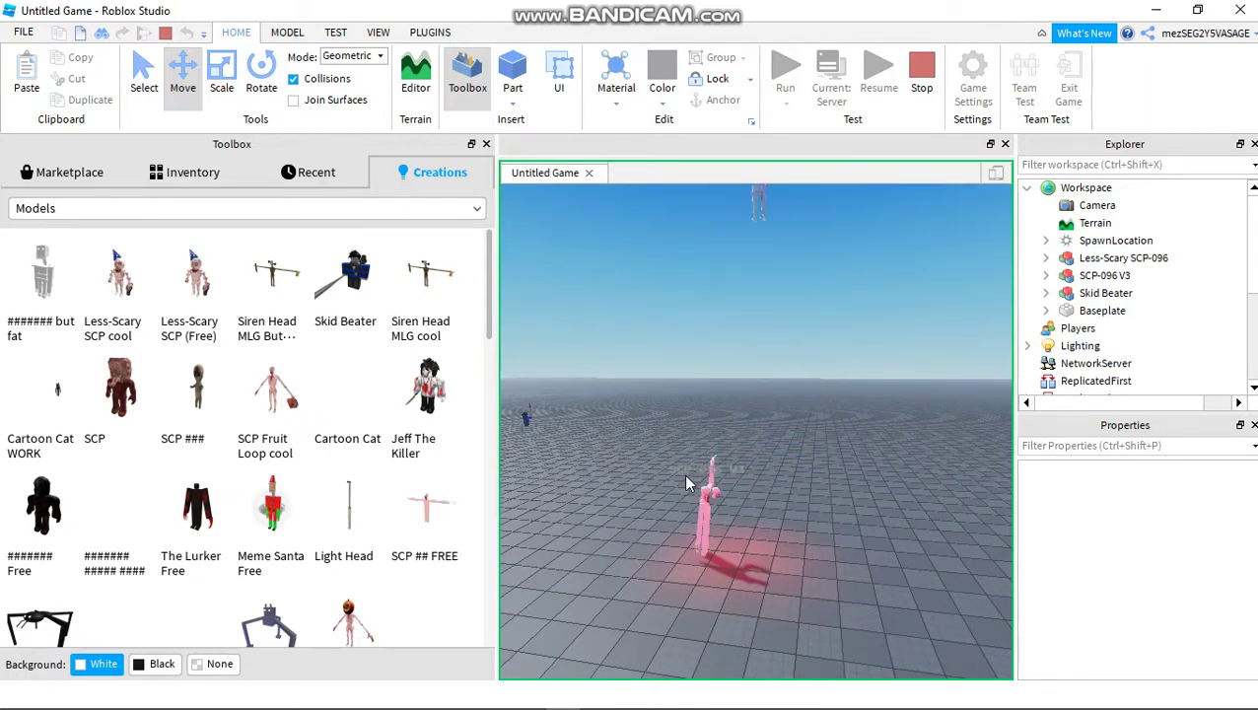
pyautogui.moveTo(426, 706)
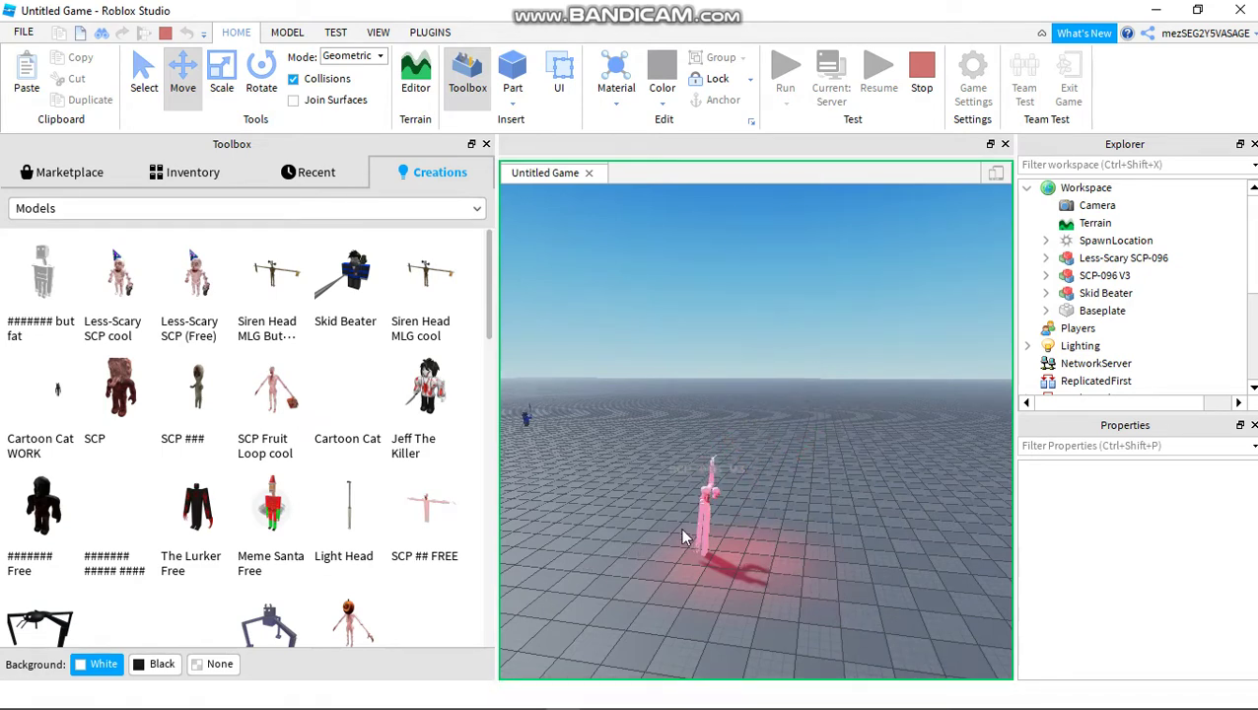
pyautogui.click(705, 518)
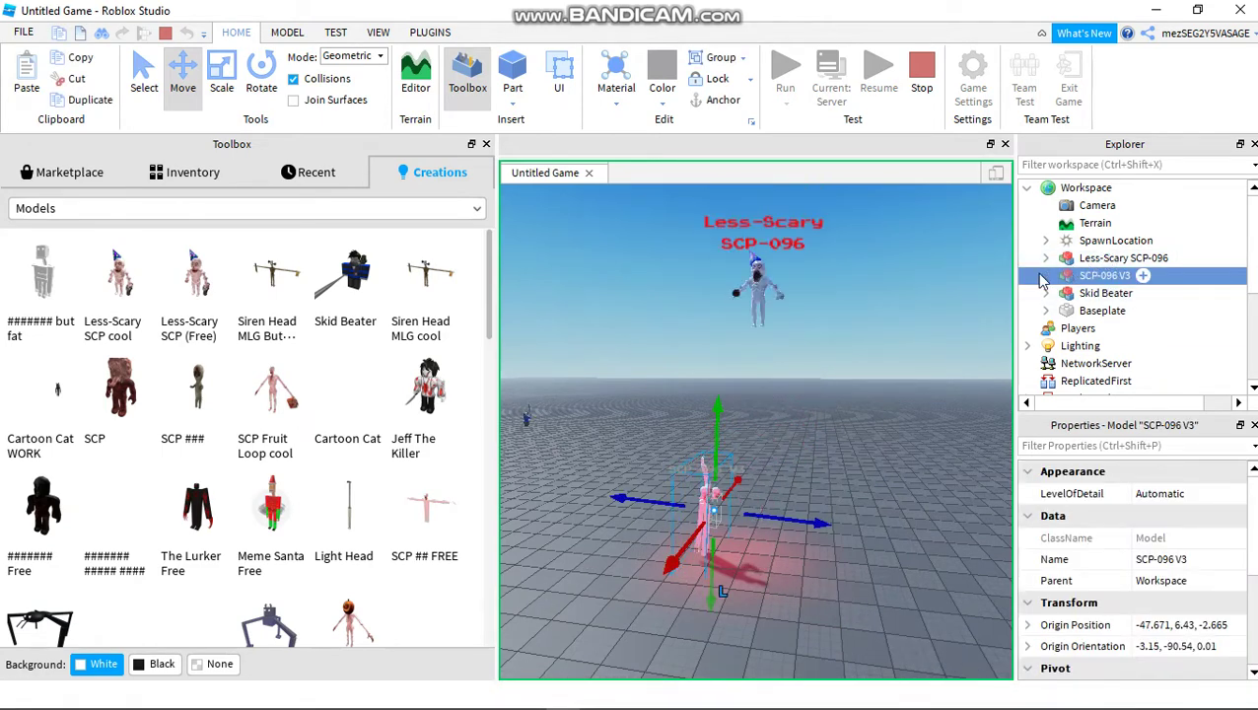
pyautogui.click(1045, 276)
pyautogui.click(1103, 363)
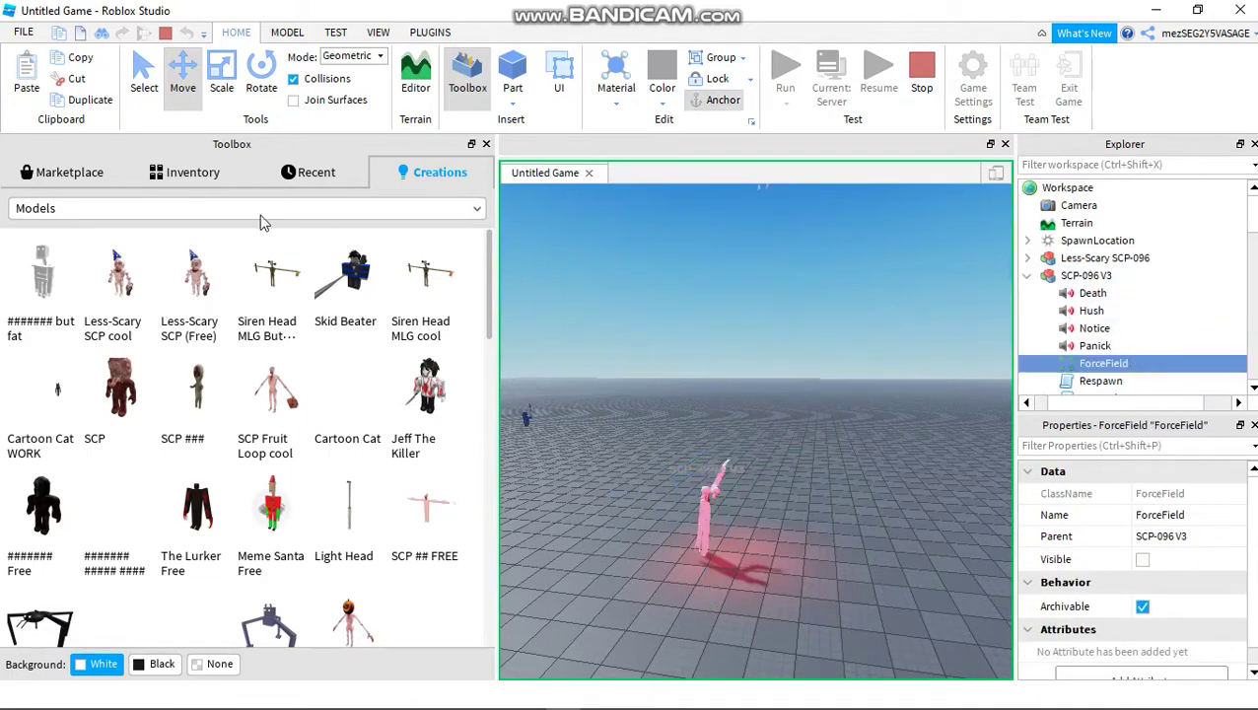
pyautogui.click(63, 79)
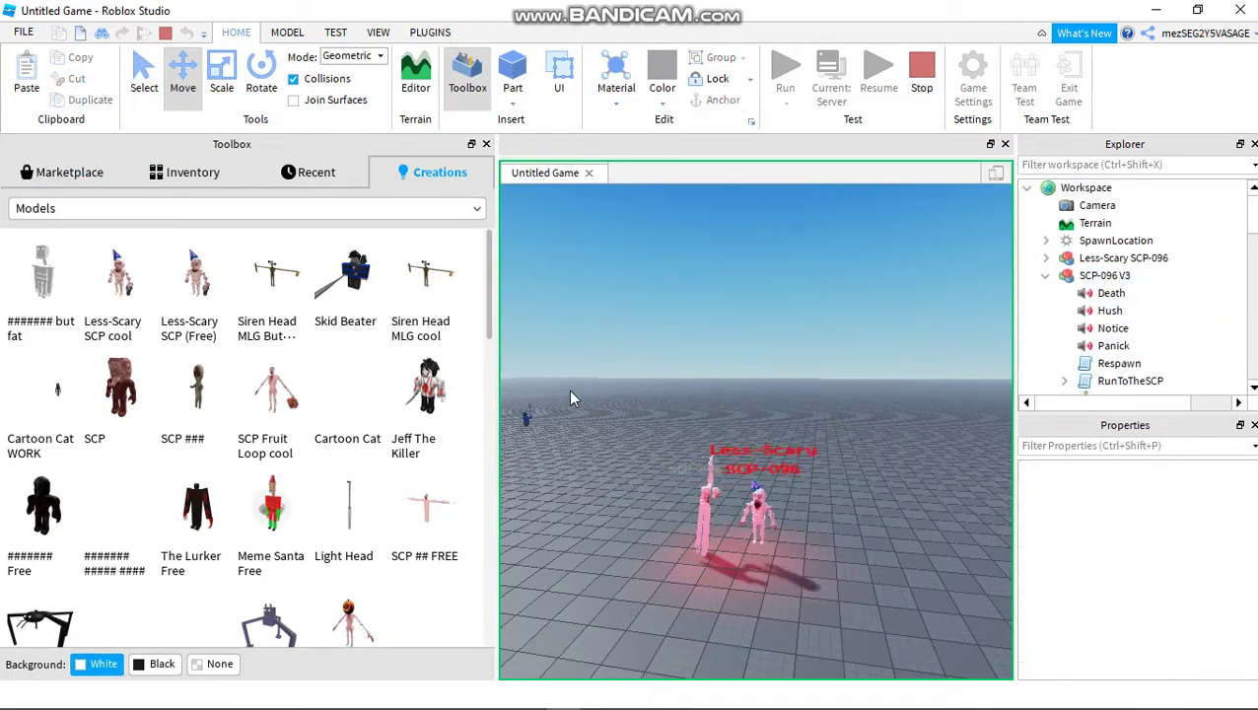
pyautogui.click(1044, 276)
# Move the SCP-096 V3 far from the Less-Scary SCP-096, to about X -262.2, Y 6.7, Z -60.8, and deselect it
pyautogui.moveTo(710, 492); pyautogui.dragTo(546, 441)
pyautogui.press('a')
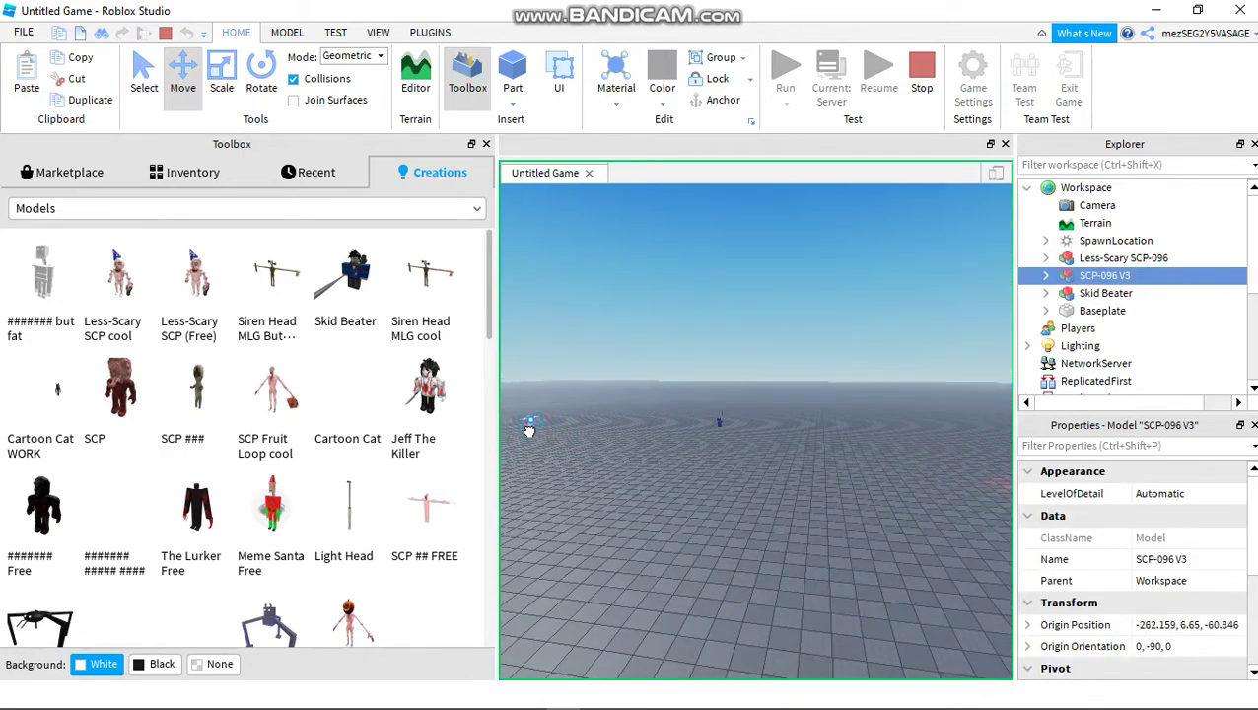
pyautogui.click(694, 504)
pyautogui.moveTo(696, 504); pyautogui.dragTo(691, 506, button='right')
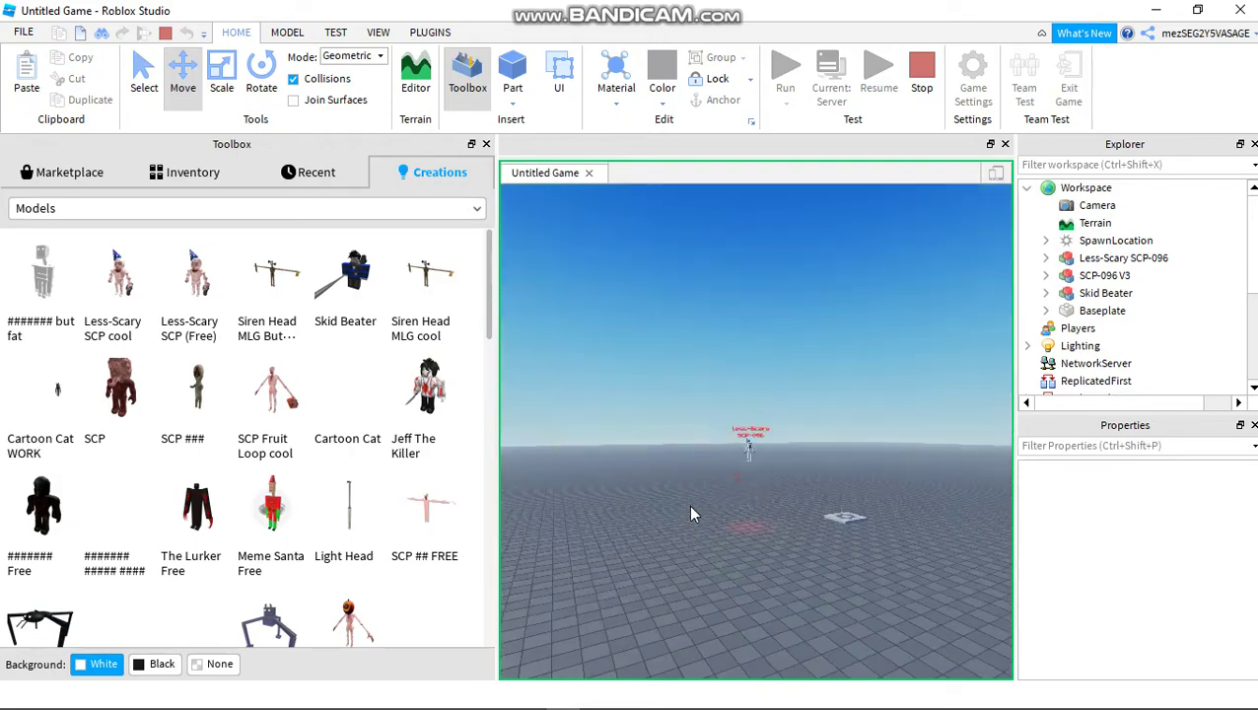
pyautogui.press('w')
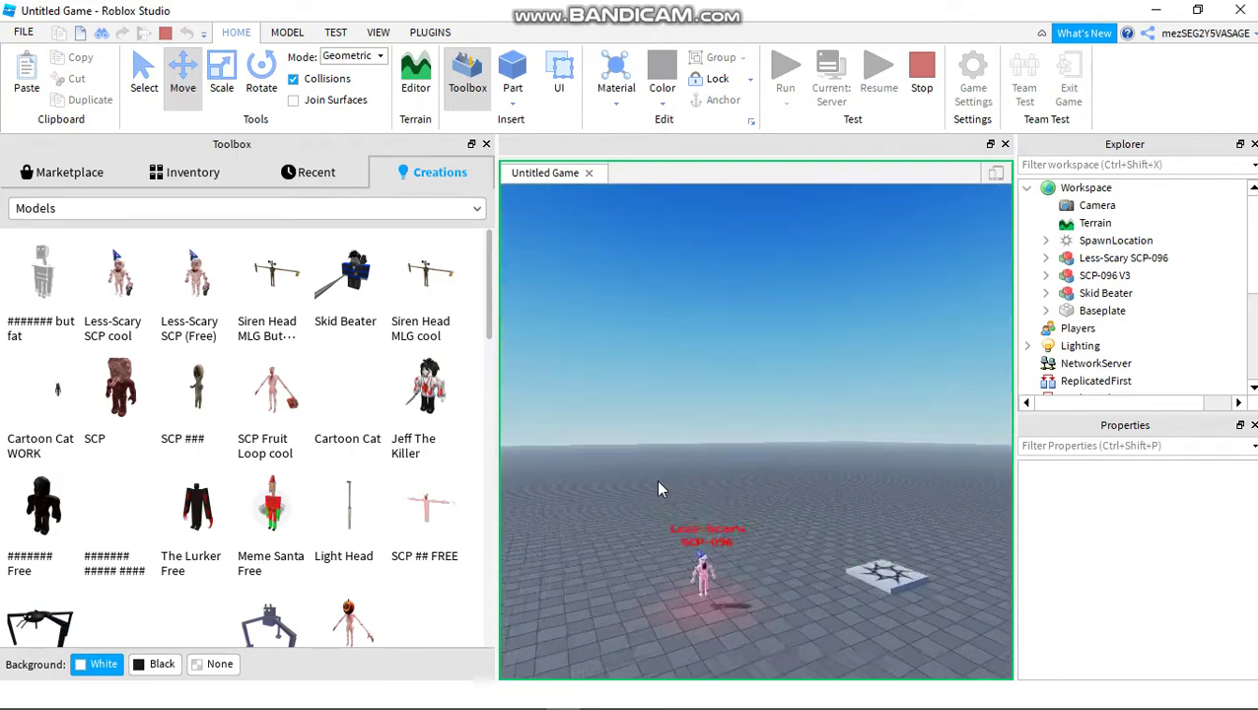
pyautogui.moveTo(656, 481); pyautogui.dragTo(664, 475, button='right')
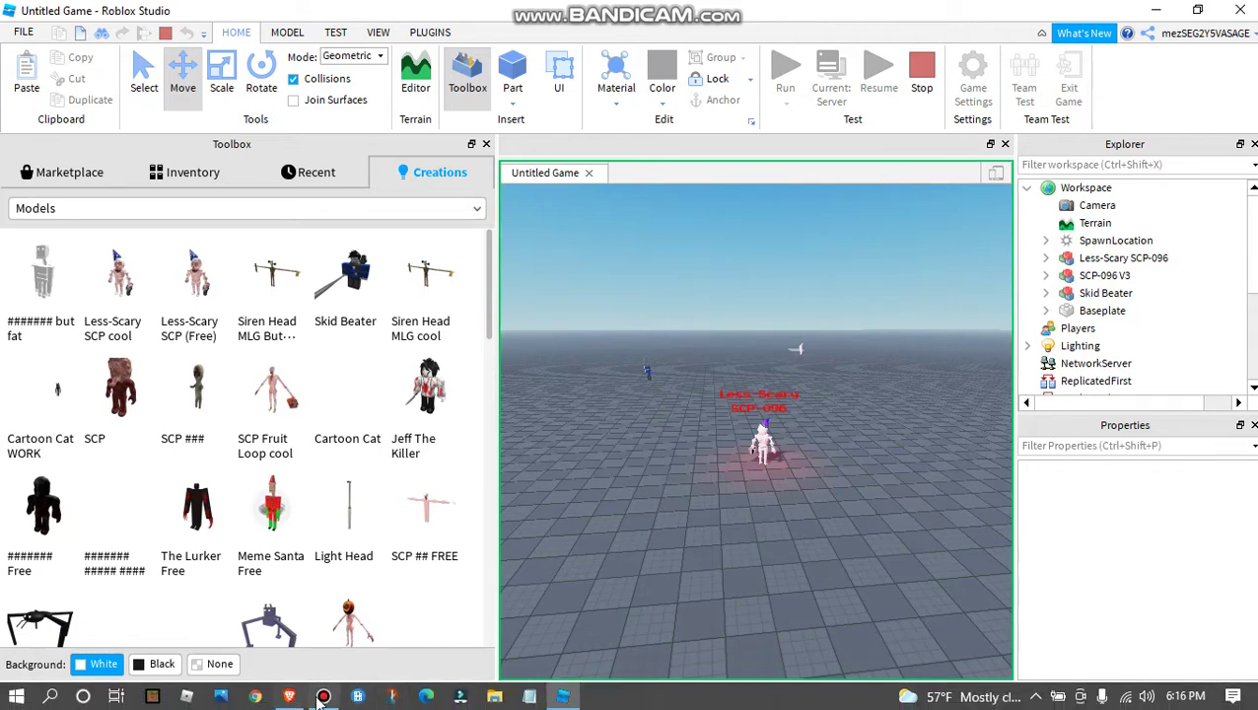
pyautogui.click(321, 696)
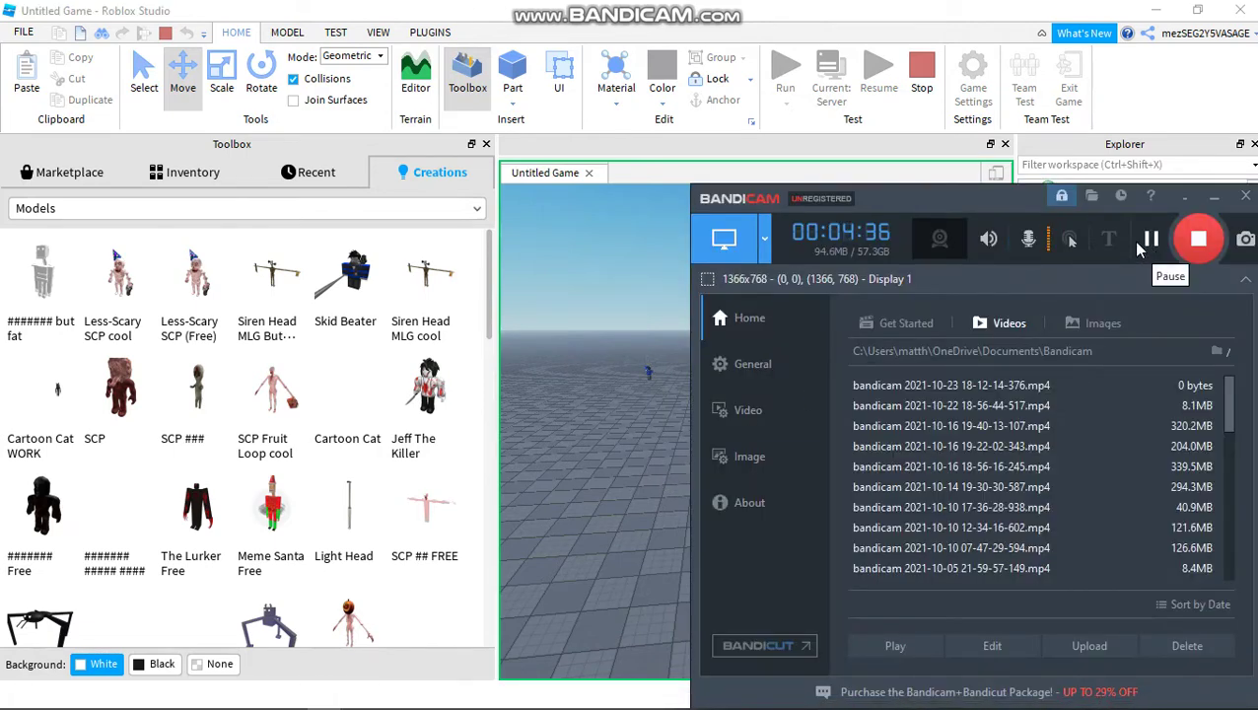